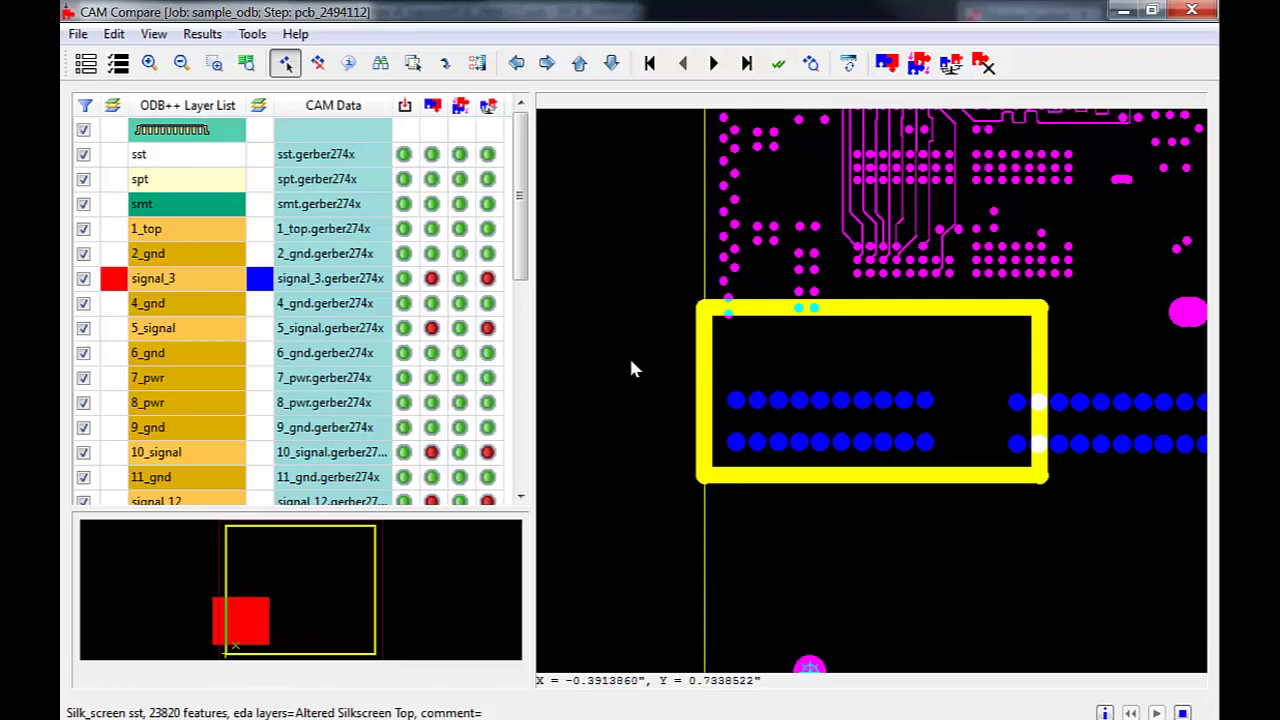
# - Show the sst silkscreen layer in green and review the three result columns and signal_3's red status
pyautogui.click(118, 155)
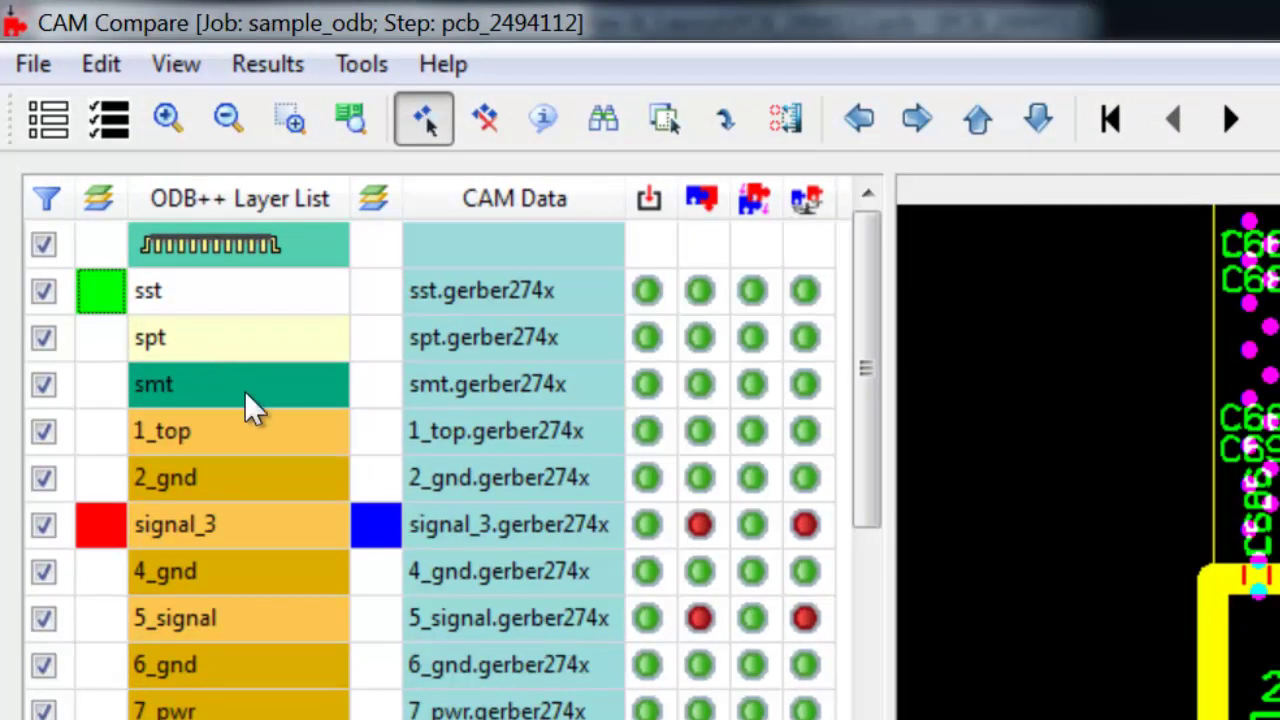
pyautogui.click(646, 566)
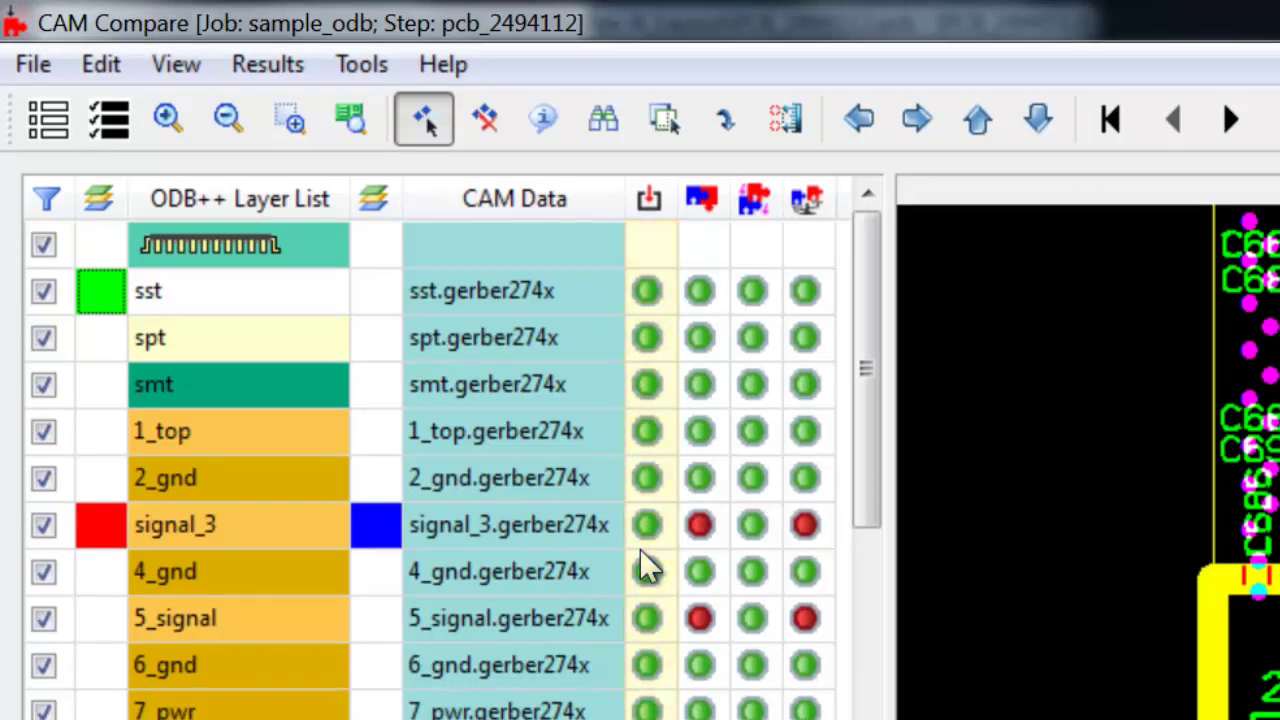
pyautogui.click(700, 568)
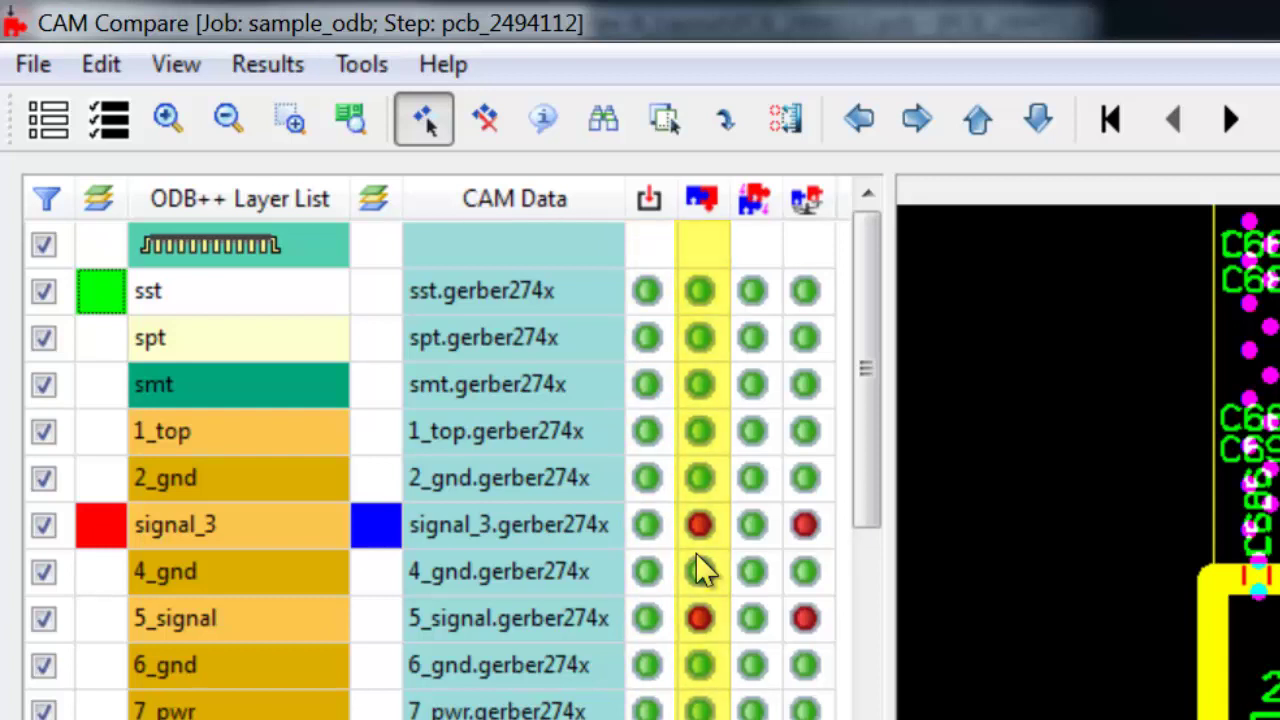
pyautogui.click(751, 569)
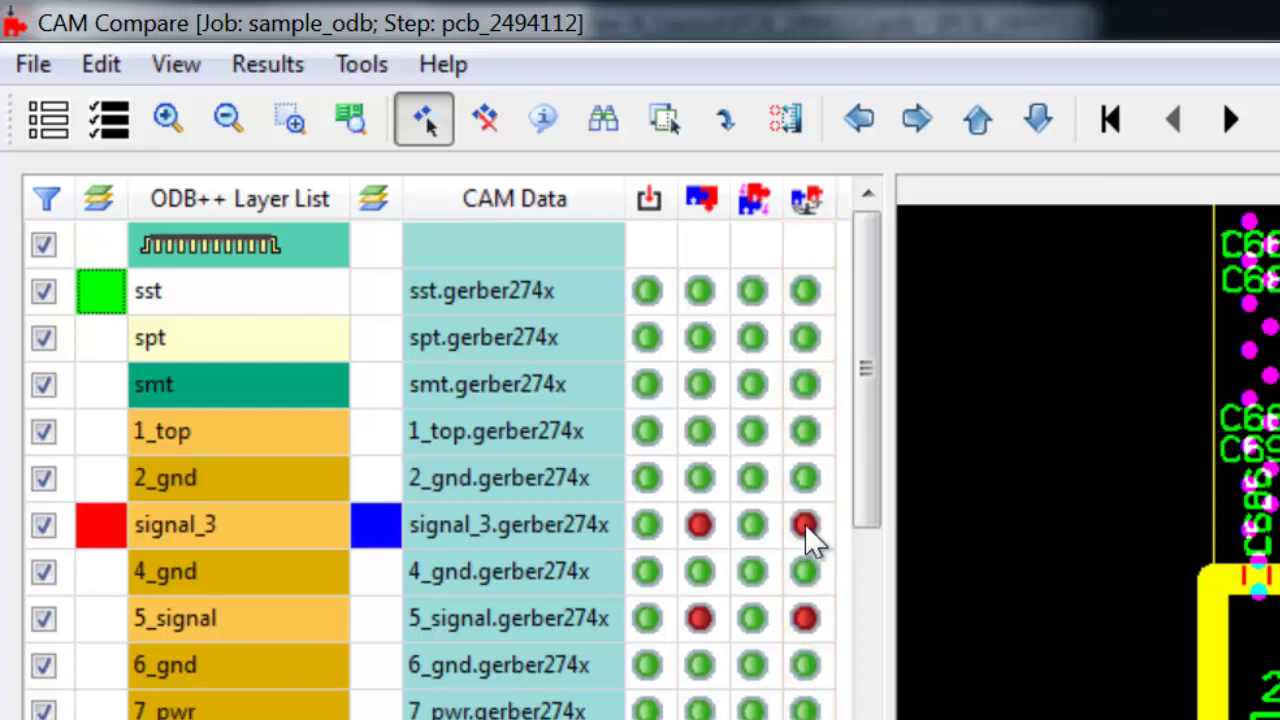
pyautogui.moveTo(825, 530)
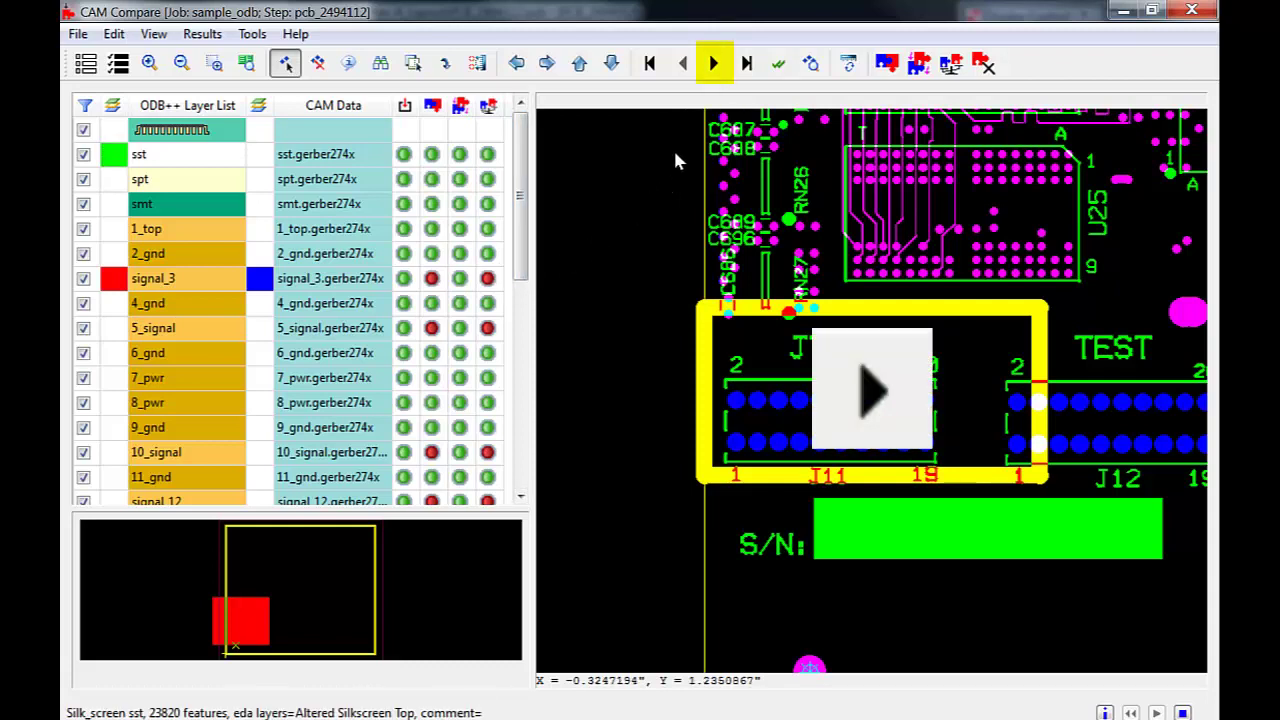
# - Step forward four differences, back one, jump to the last, then return to the first of 21
pyautogui.click(715, 68)
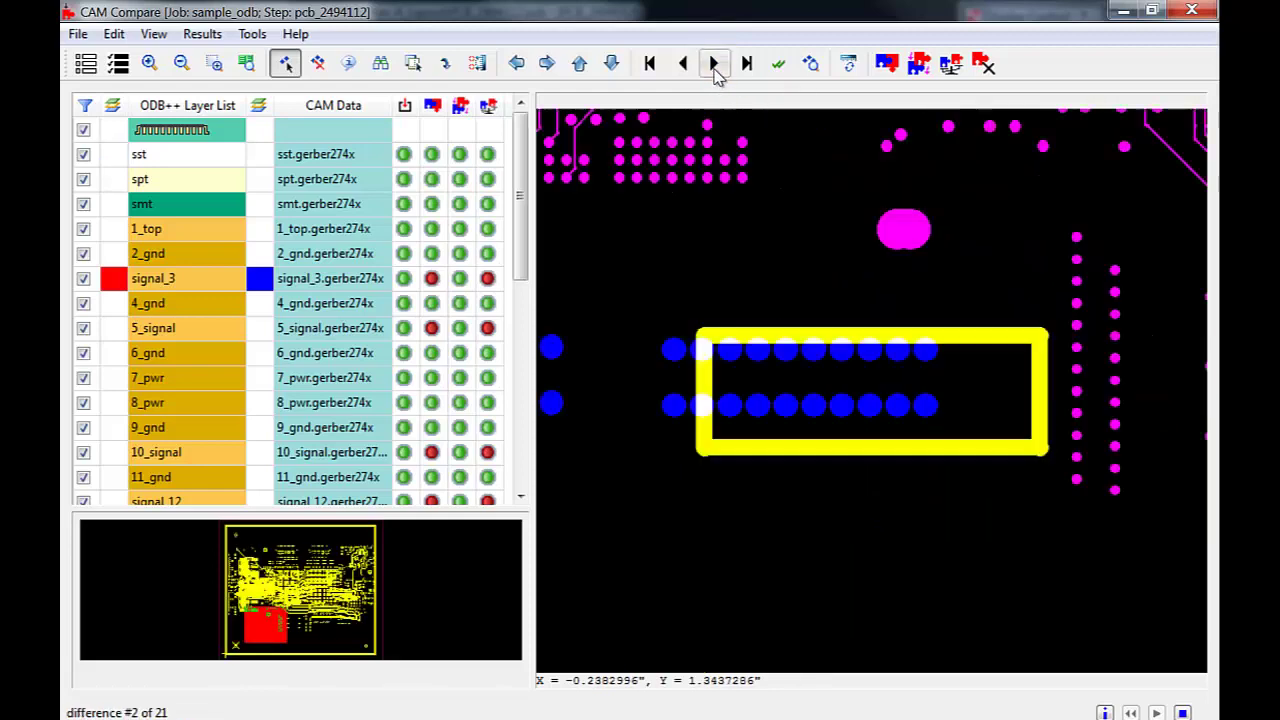
pyautogui.click(715, 66)
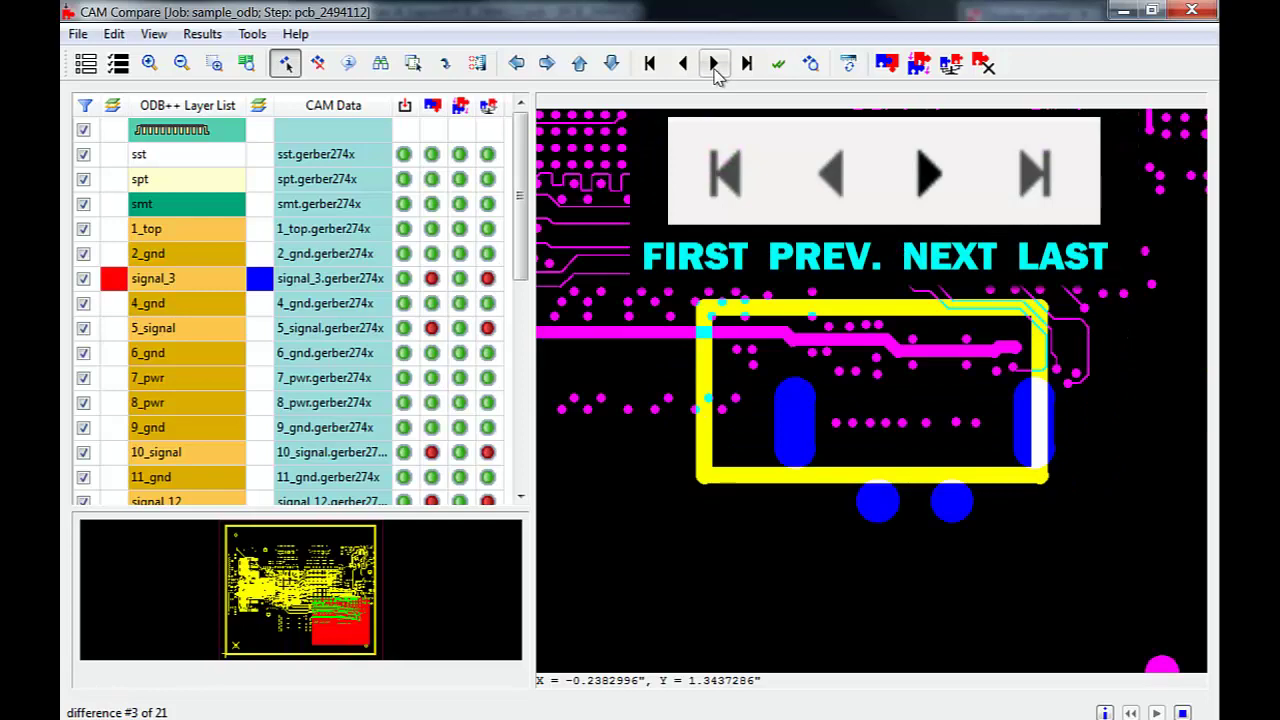
pyautogui.click(714, 66)
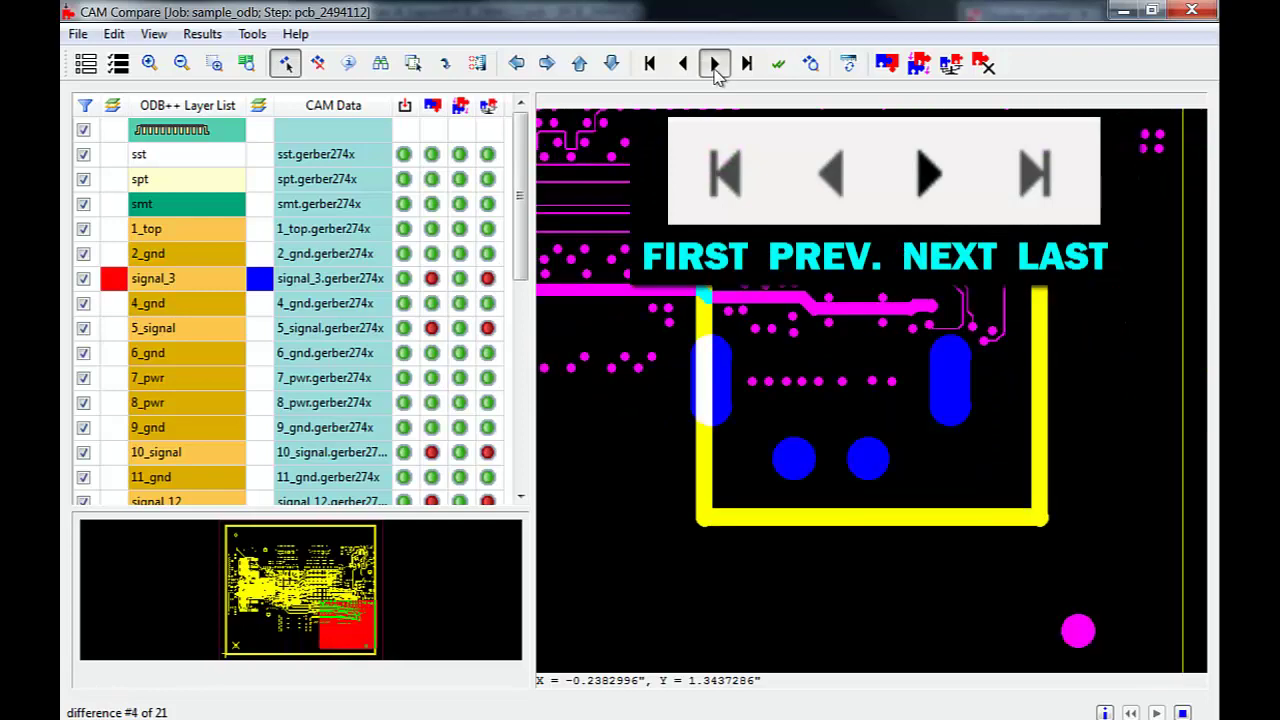
pyautogui.click(712, 66)
pyautogui.click(684, 64)
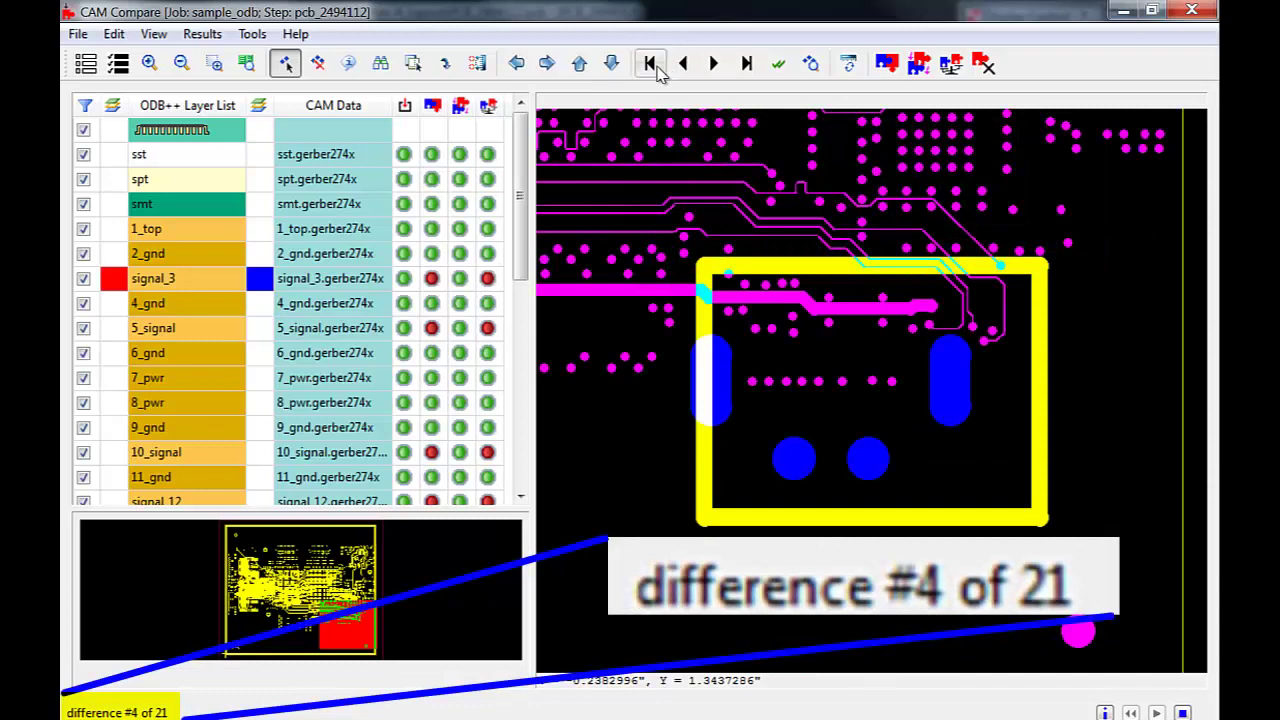
pyautogui.click(650, 64)
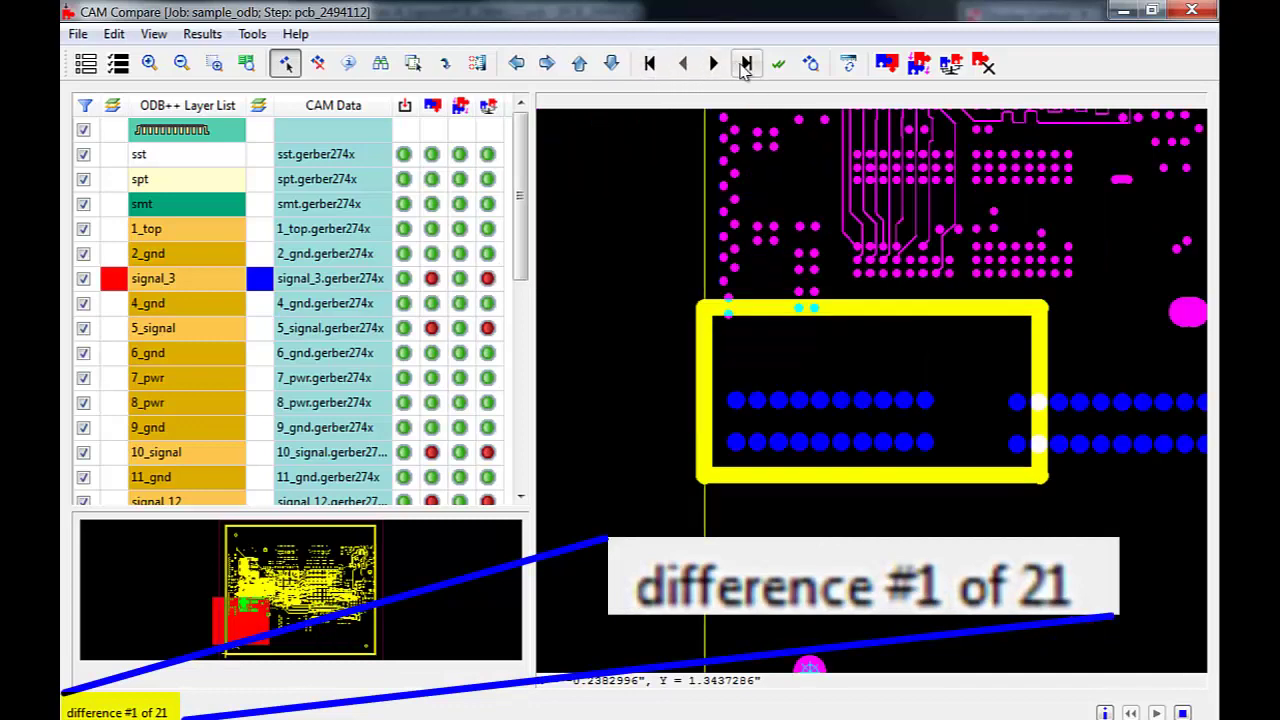
pyautogui.click(746, 64)
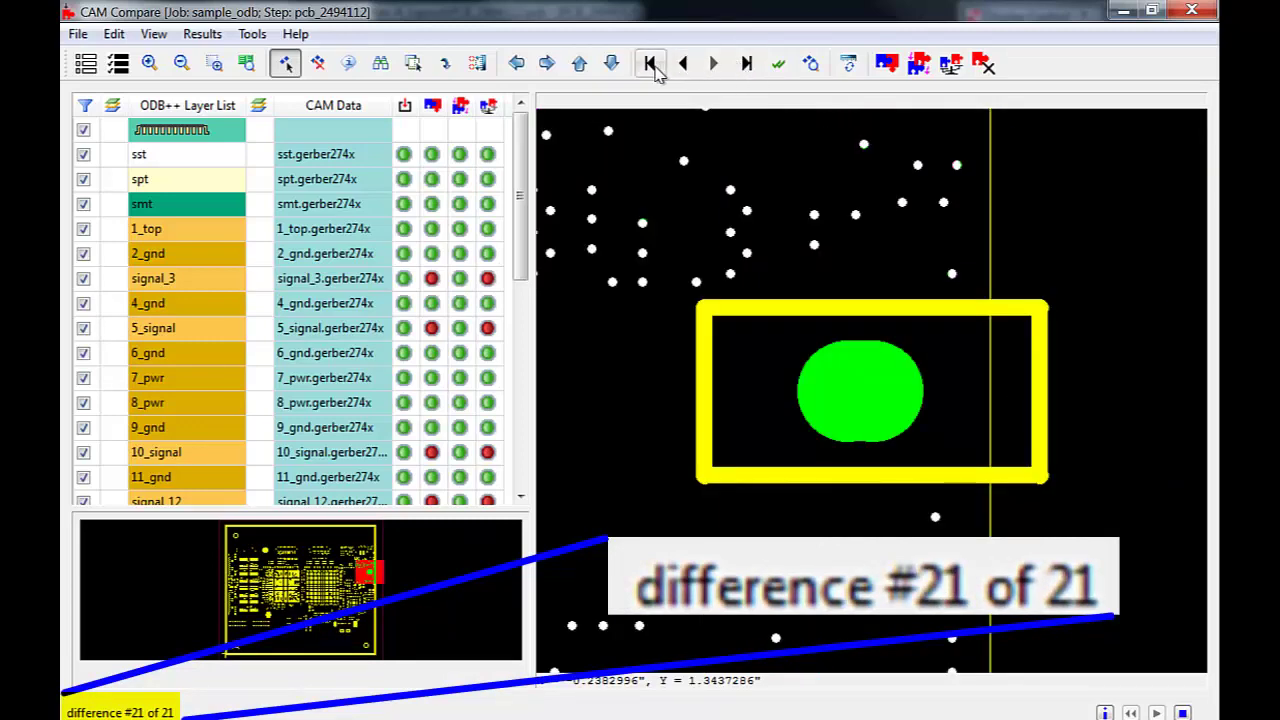
pyautogui.click(651, 64)
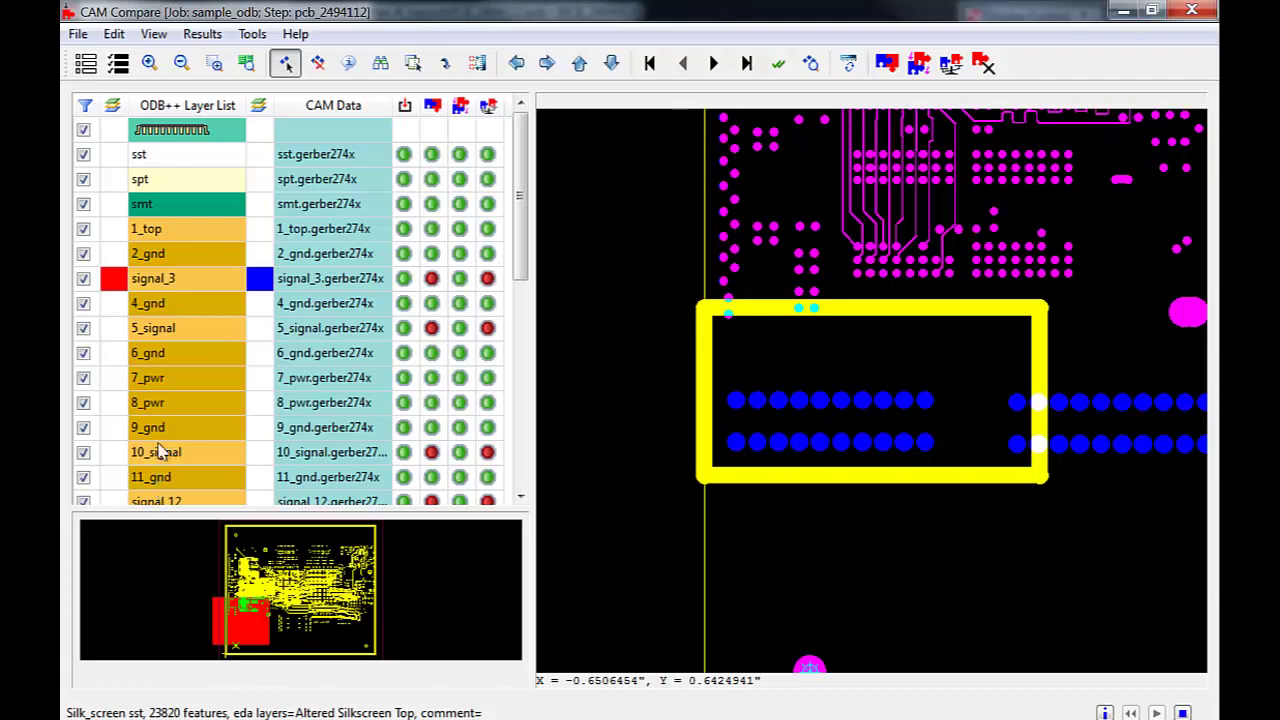
# - Overlay 1_top and sst, then view properties of J11 pad #2952 (r41.34, positive, Dcode 22)
pyautogui.click(116, 229)
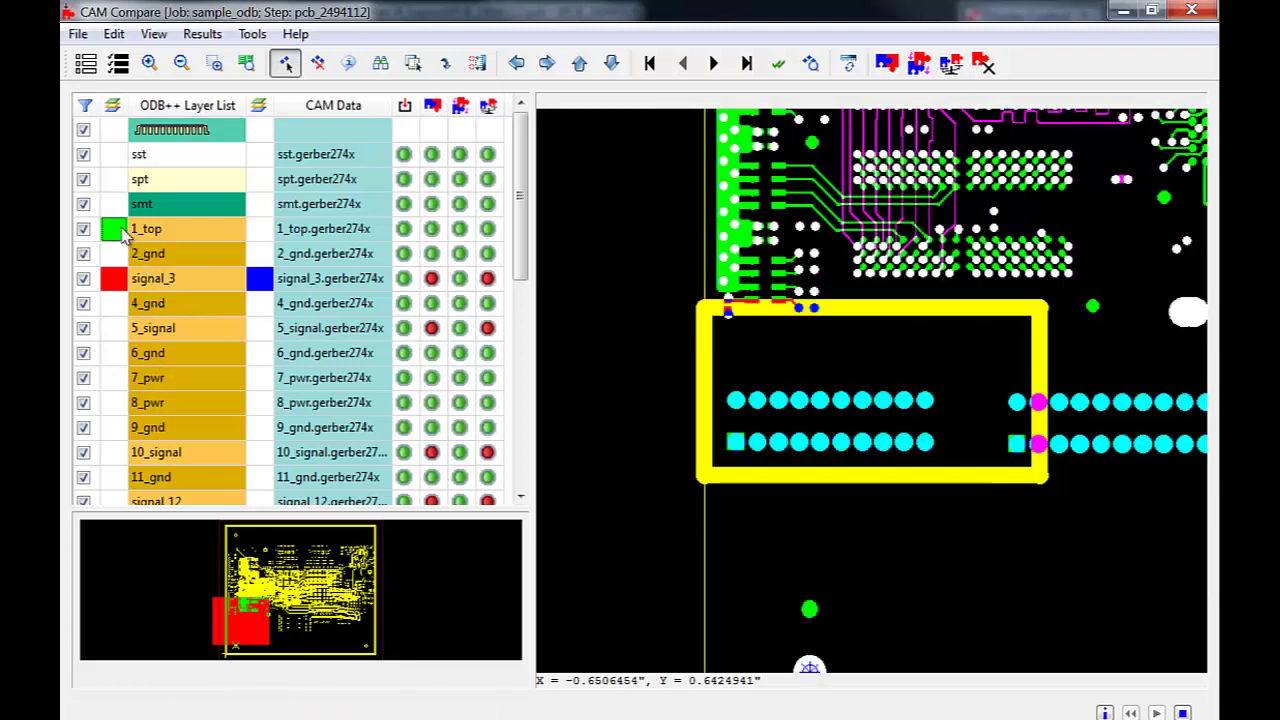
pyautogui.click(113, 156)
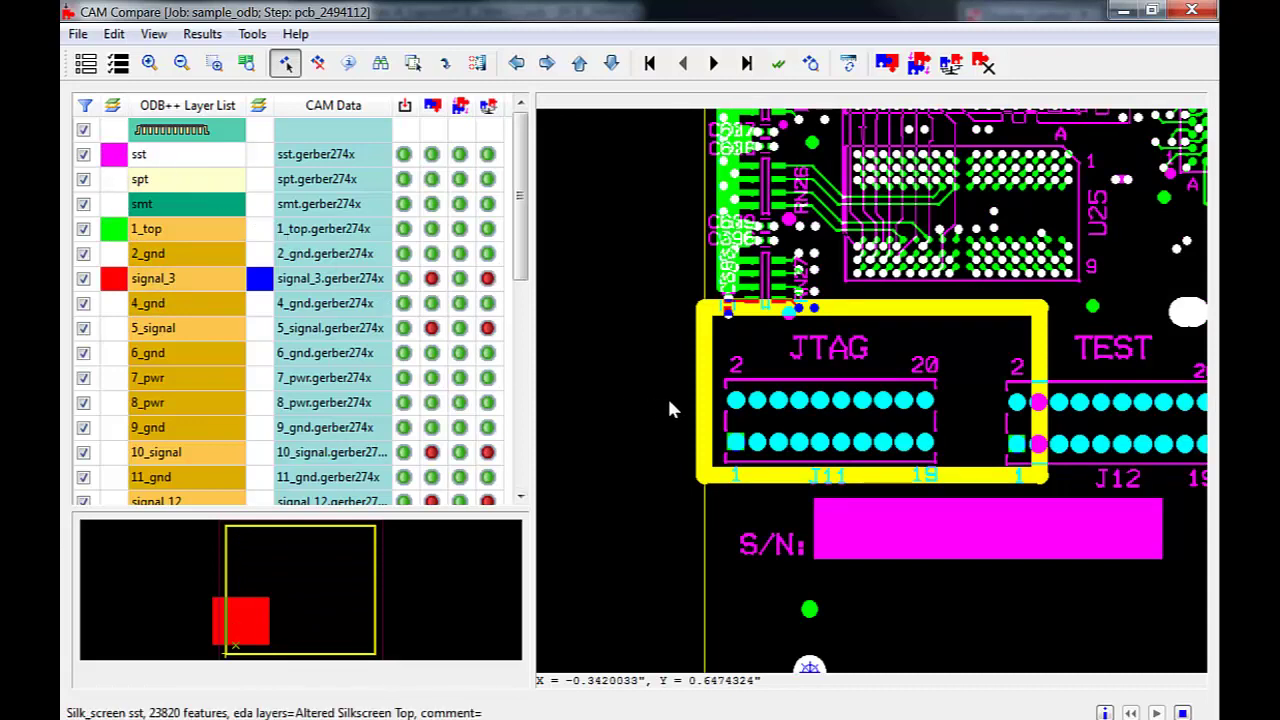
pyautogui.click(798, 401)
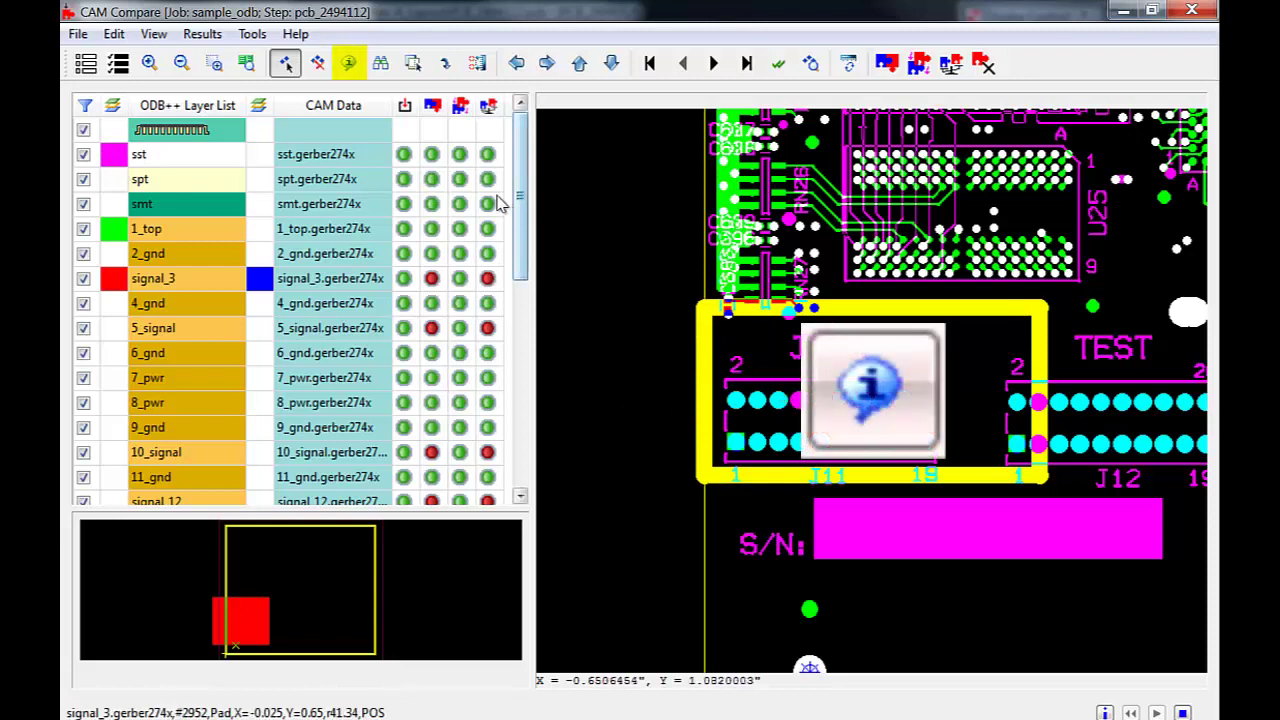
pyautogui.click(348, 63)
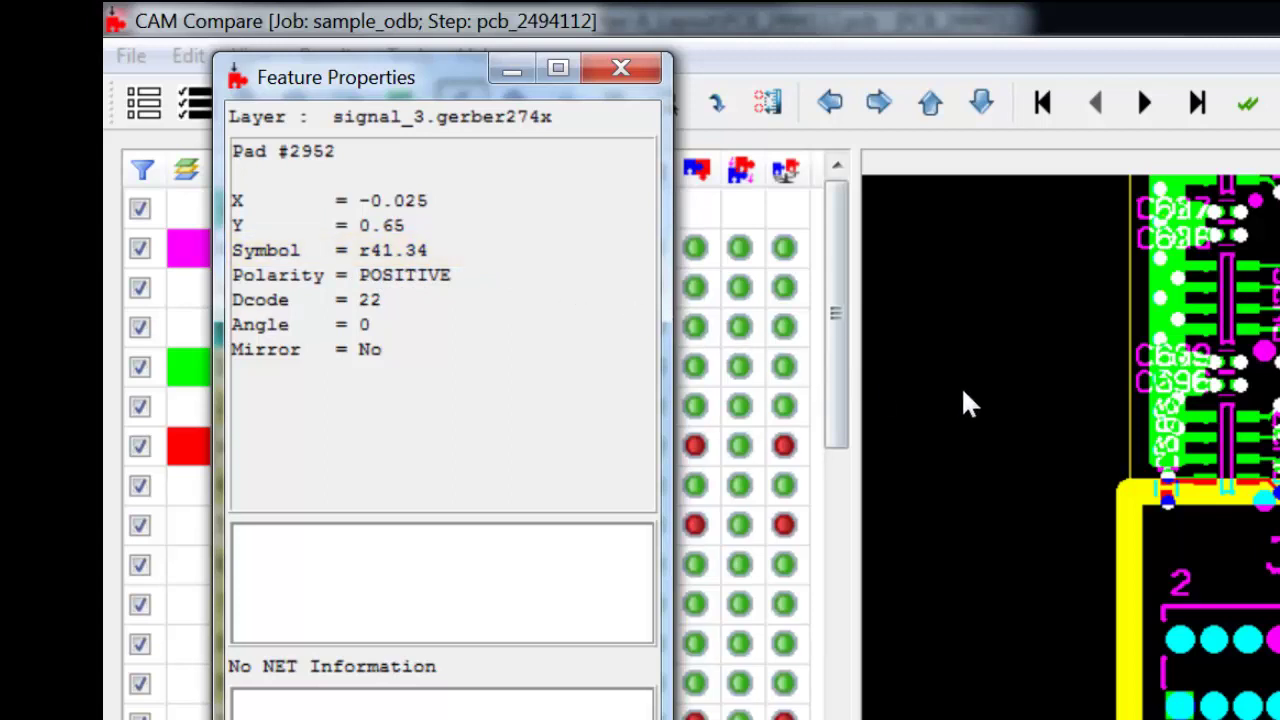
# - Inspect 1_top SMD pad #6744 and signal_3 via #1302, then close Feature Properties
pyautogui.click(1248, 455)
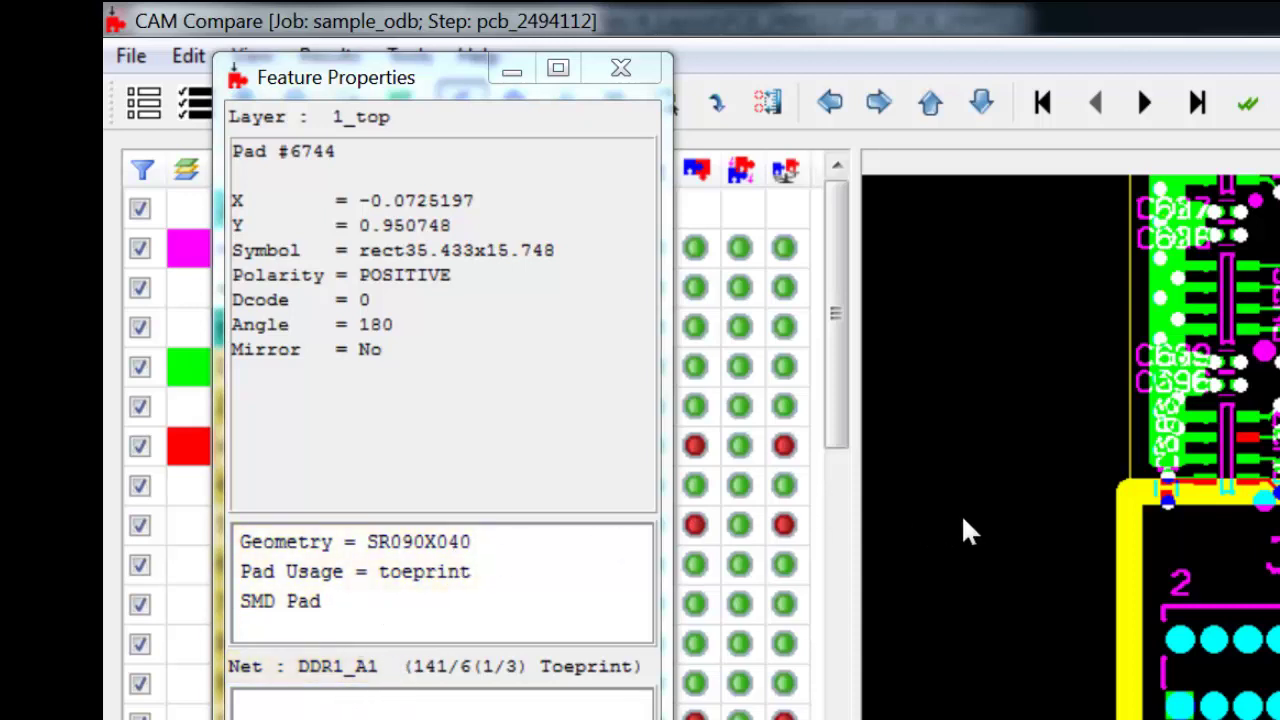
pyautogui.click(1243, 488)
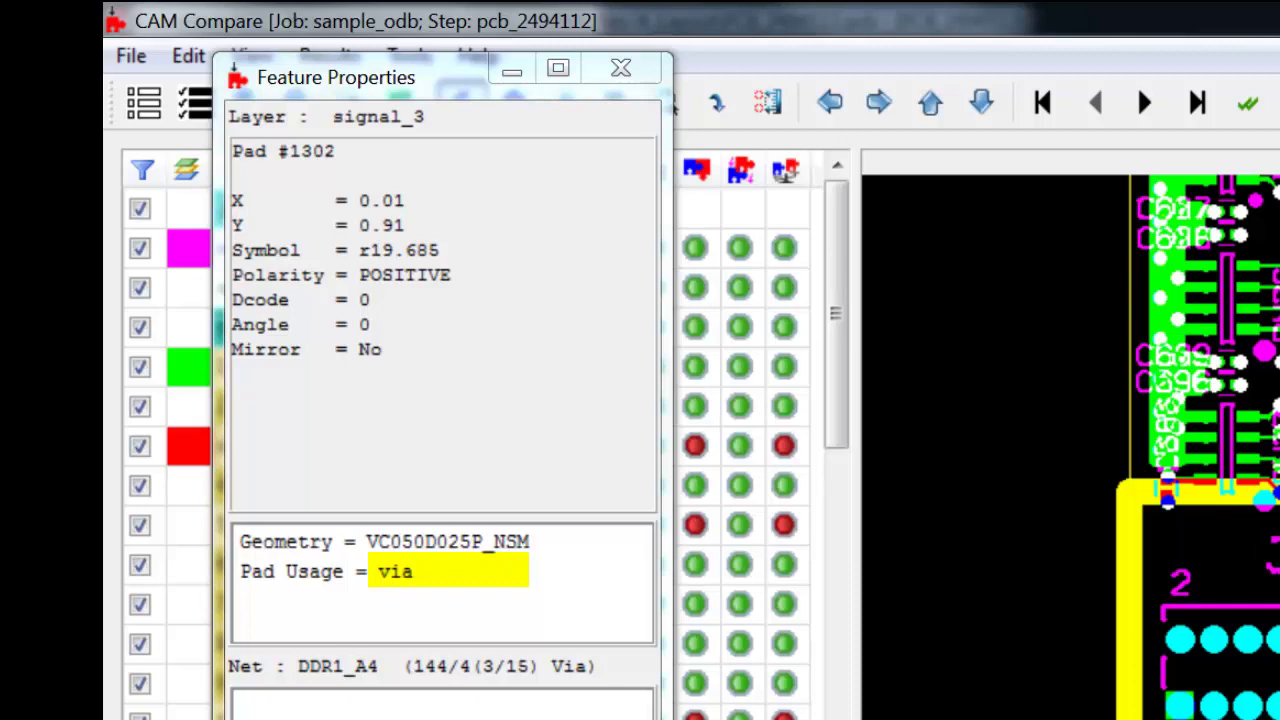
pyautogui.press('Escape')
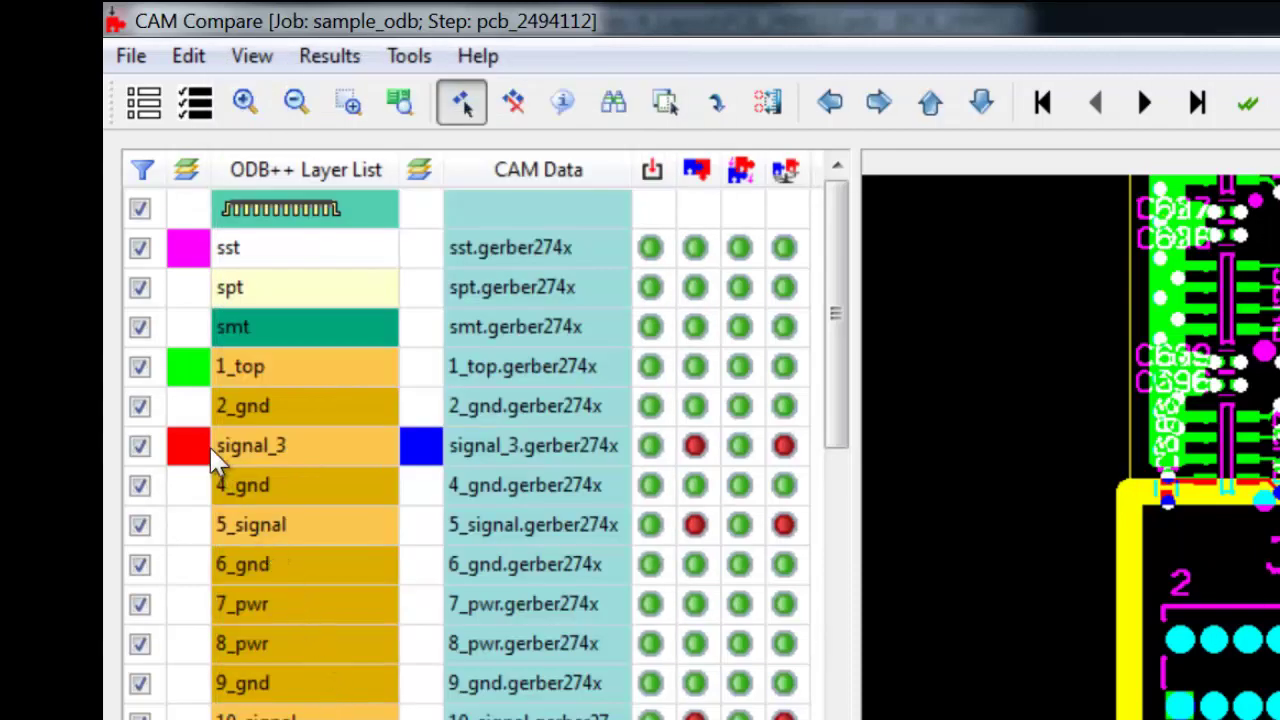
# - Hide the 1_top and sst layers from the board, then untick and re-tick all layers
pyautogui.click(195, 375)
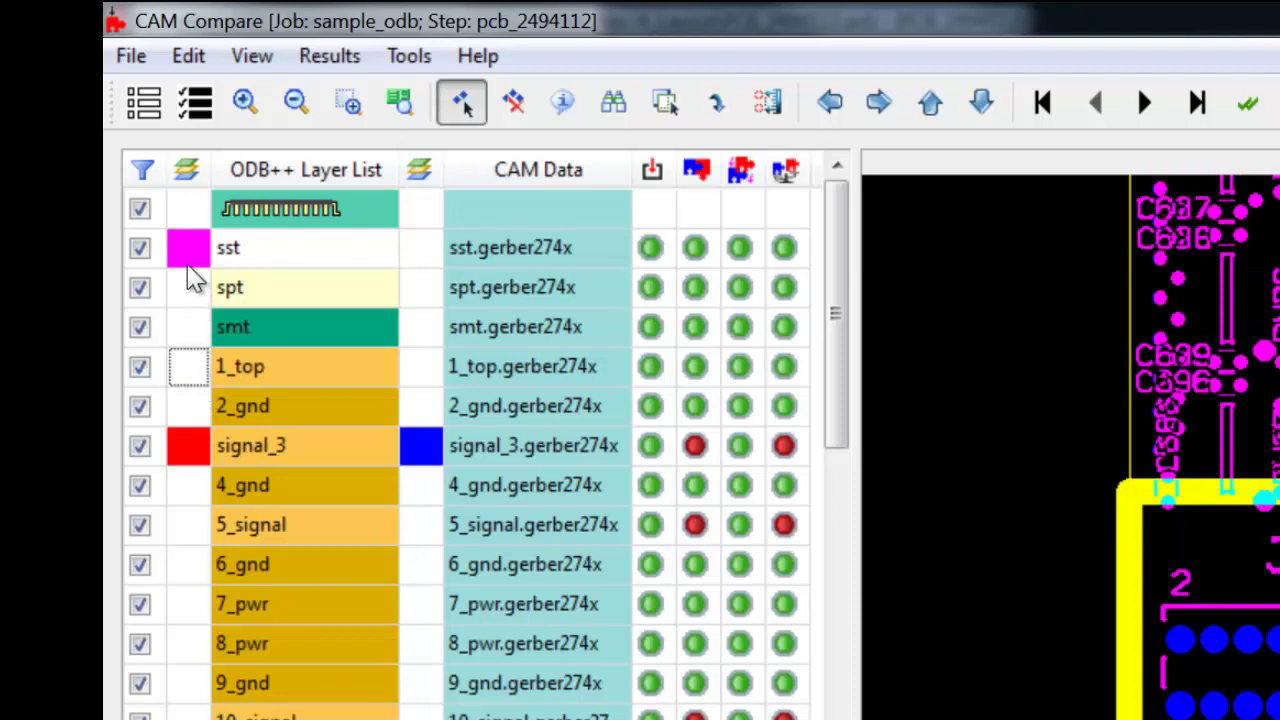
pyautogui.click(188, 254)
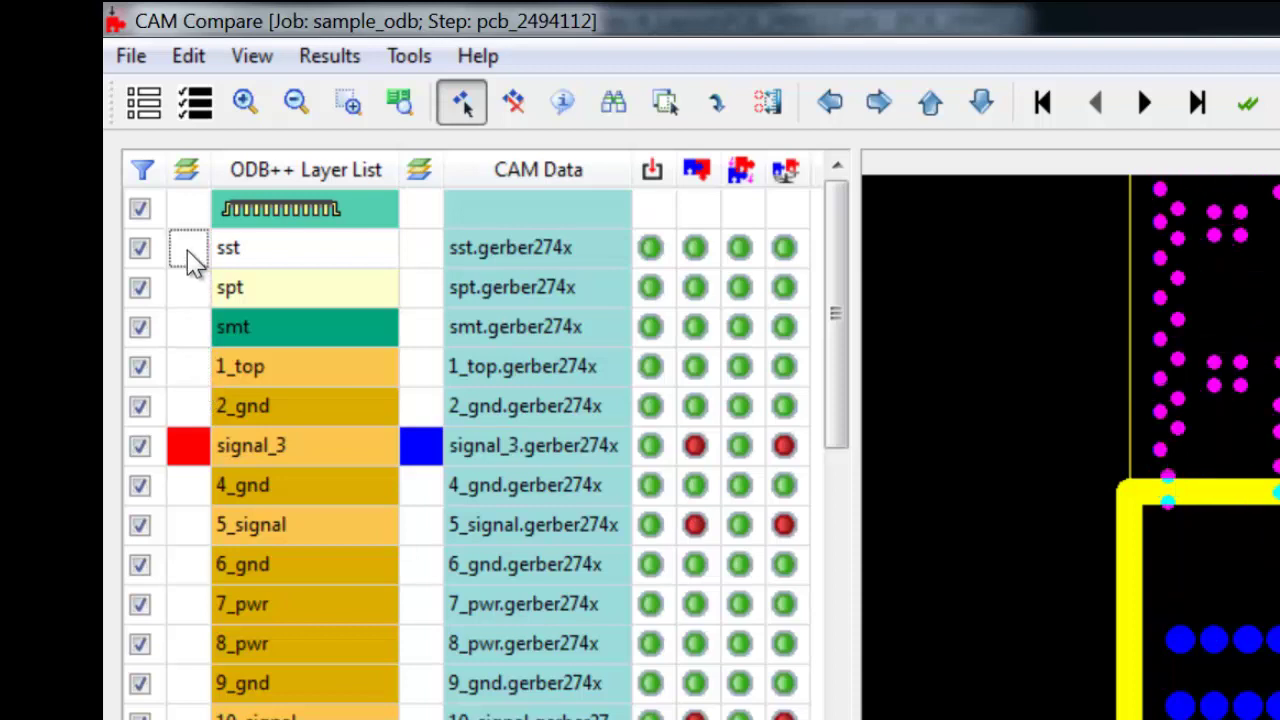
pyautogui.click(146, 128)
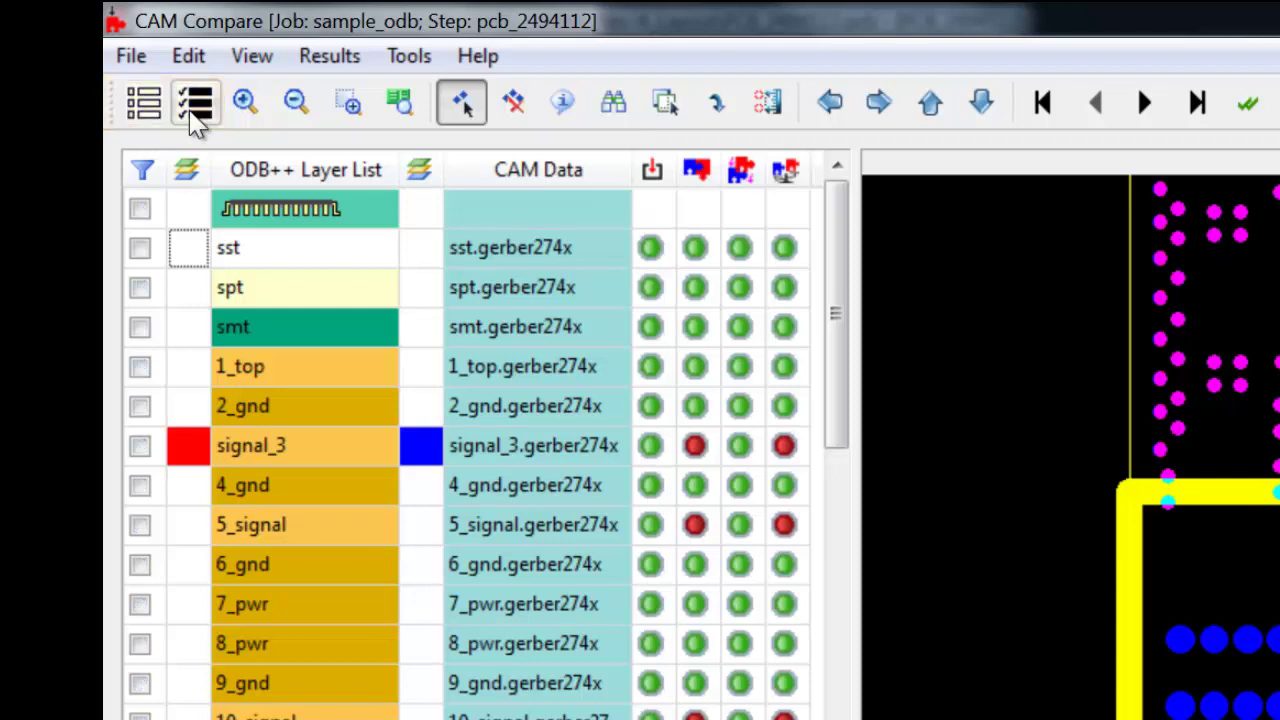
pyautogui.click(195, 114)
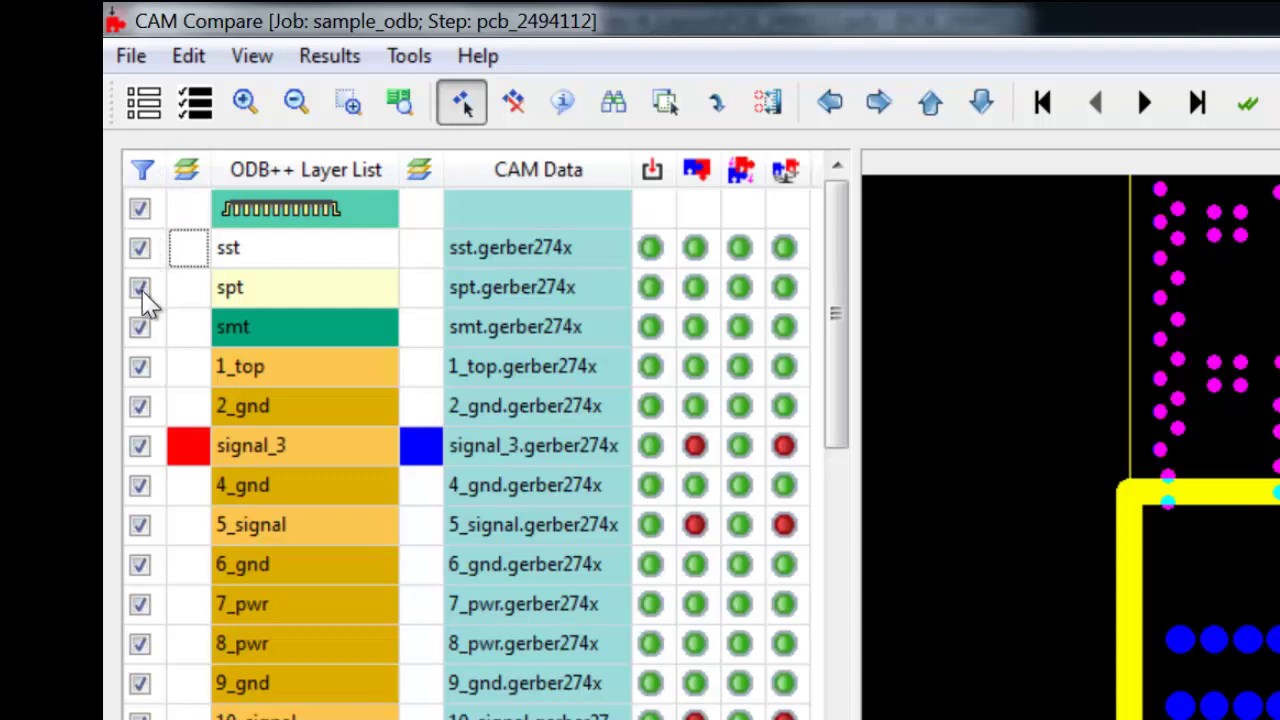
# - Toggle smt and 1_top off and back on, clear the board selection, and open the Features Filter
pyautogui.click(140, 329)
pyautogui.click(140, 368)
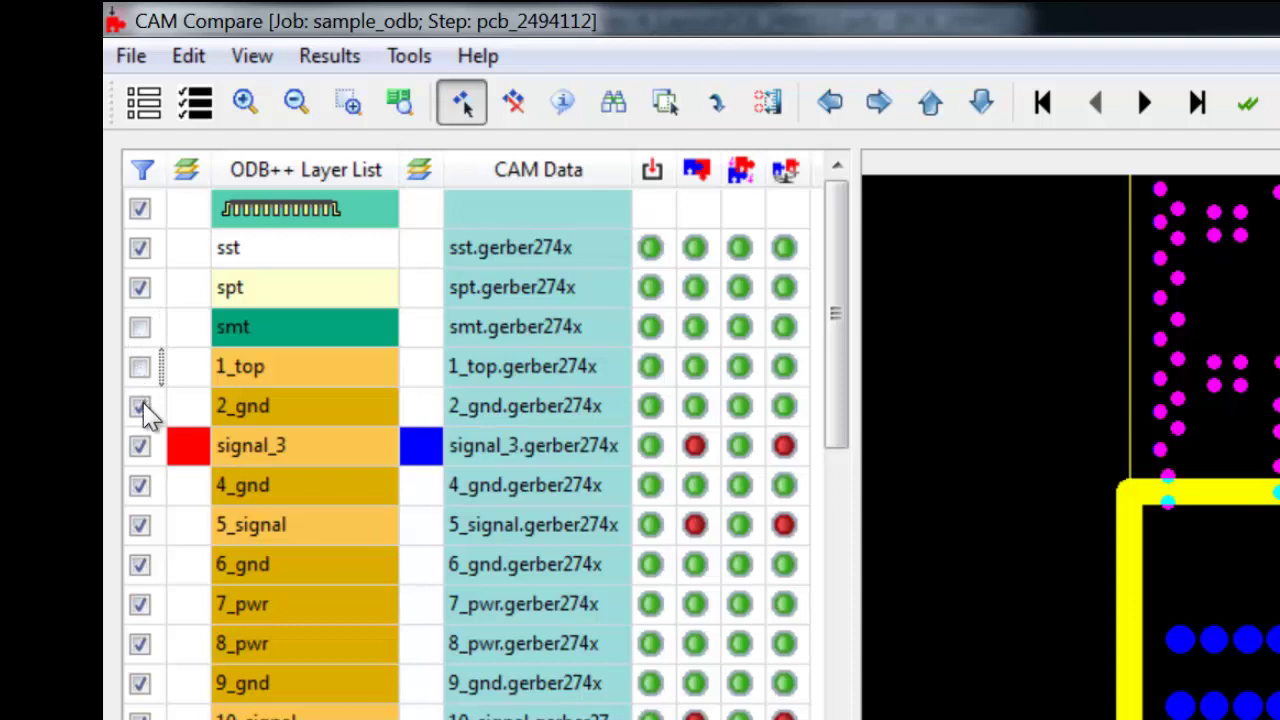
pyautogui.click(140, 407)
pyautogui.click(140, 368)
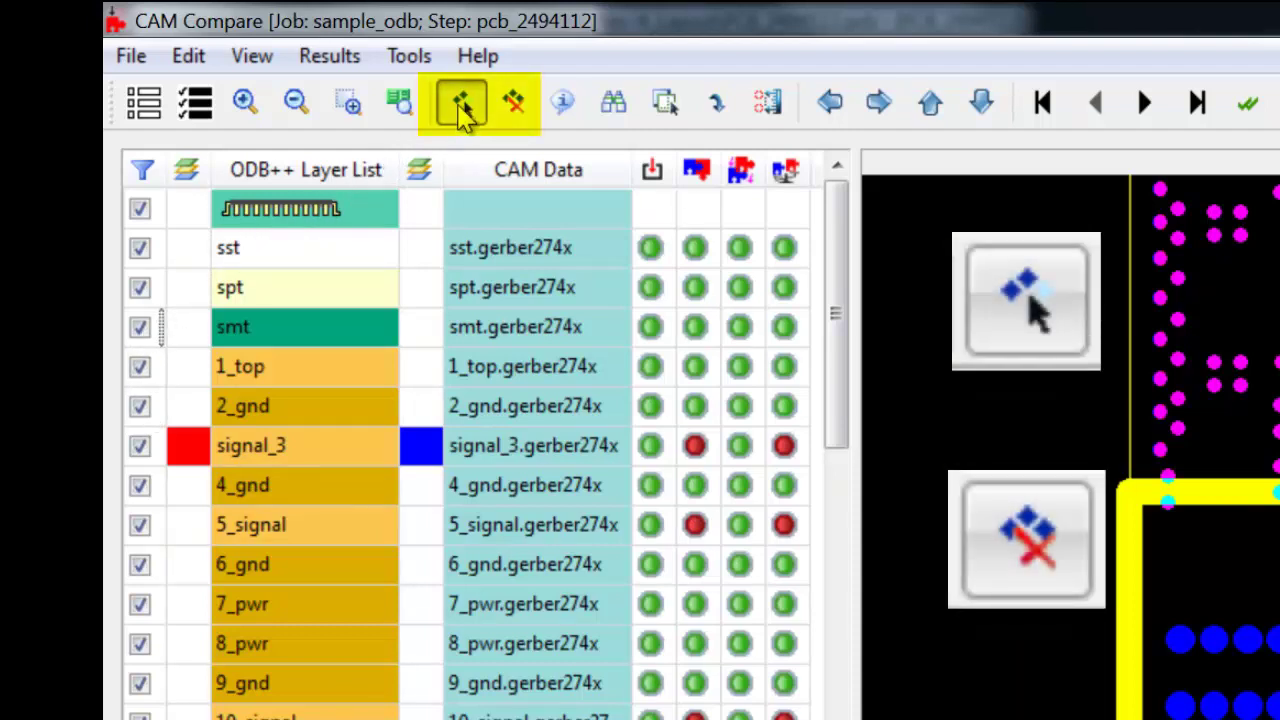
pyautogui.click(512, 108)
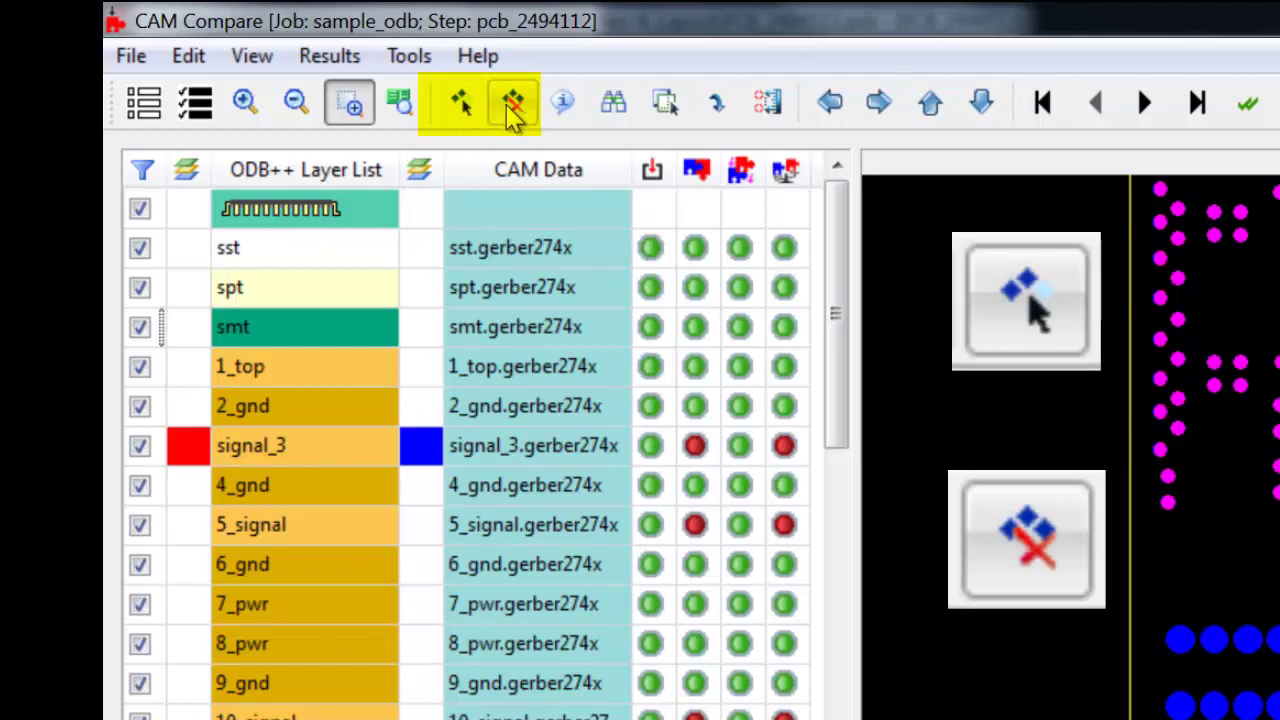
pyautogui.click(608, 112)
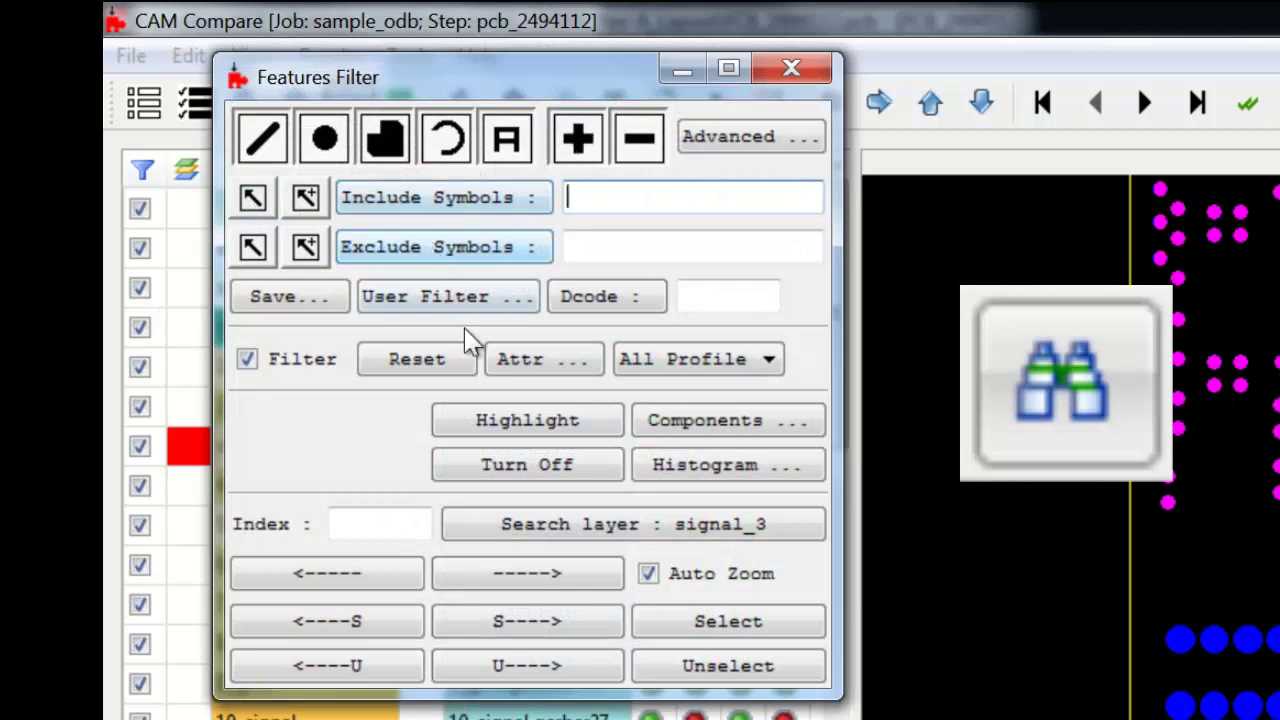
# - Close the Features Filter dialog to return to the signal_3 board view
pyautogui.click(792, 70)
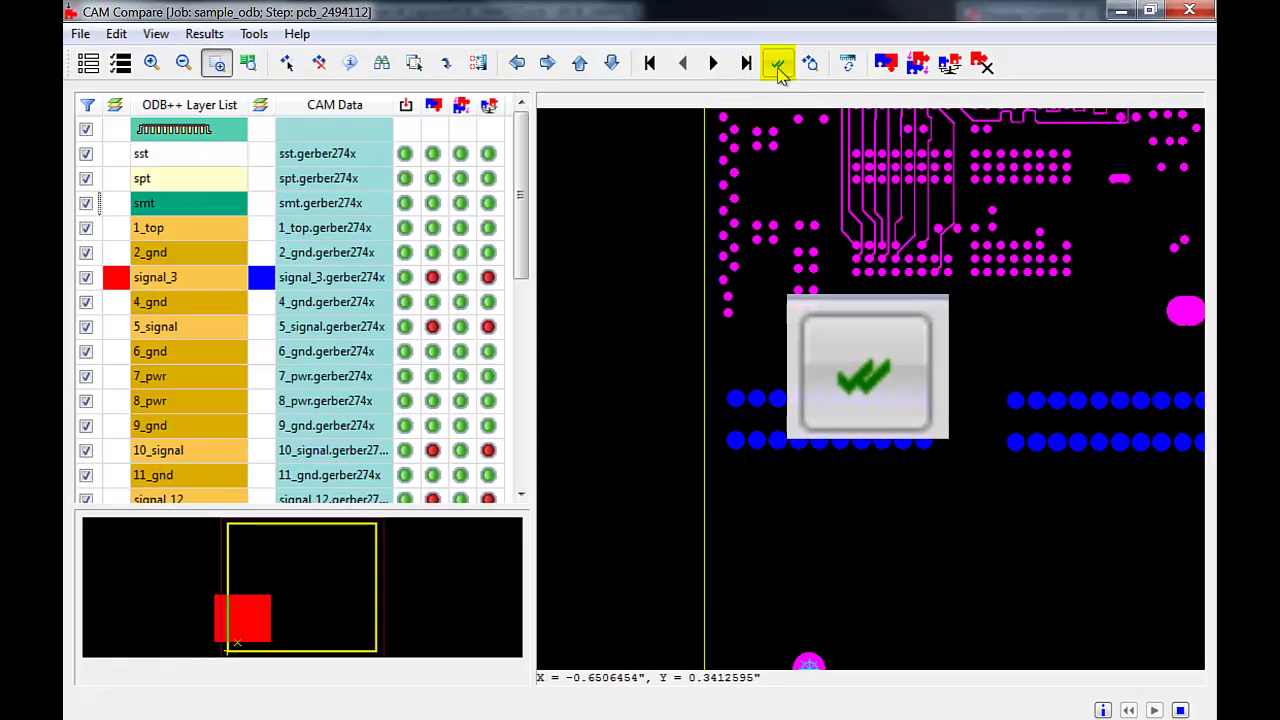
# - Mark the difference areas, clear all but one marker, and set difference navigation to No Zoom
pyautogui.click(777, 63)
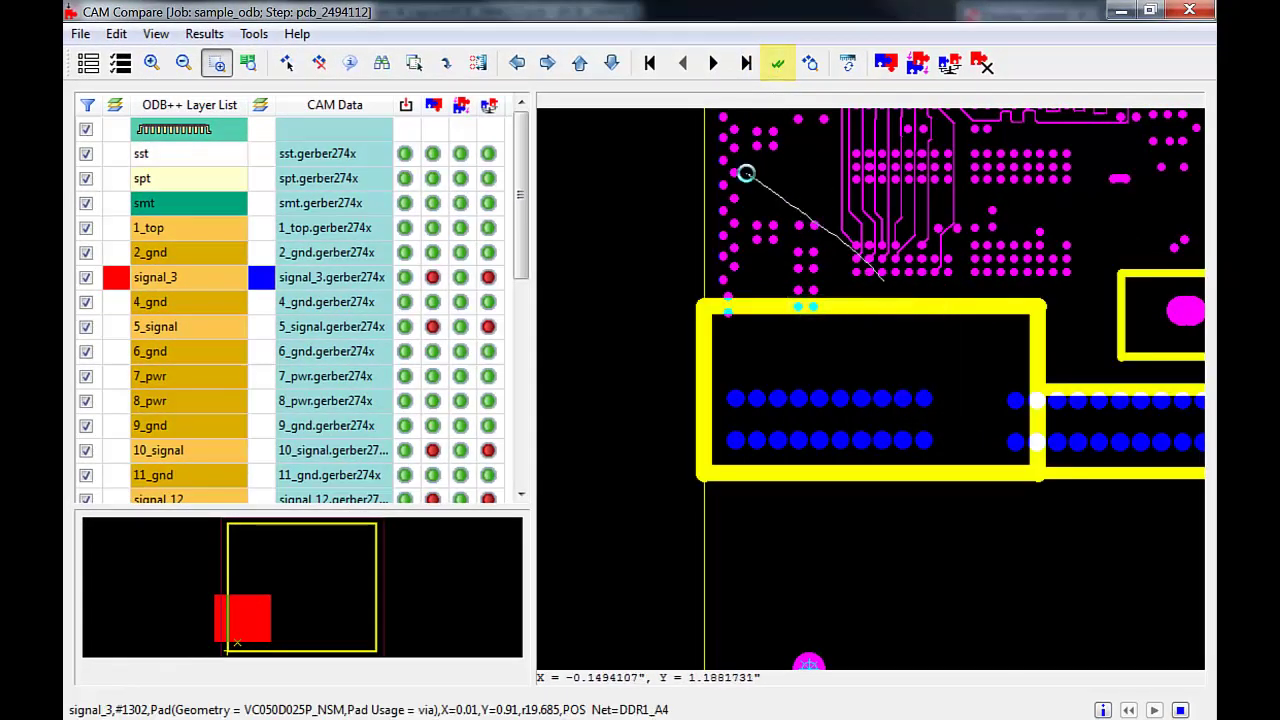
pyautogui.click(778, 66)
pyautogui.click(808, 64)
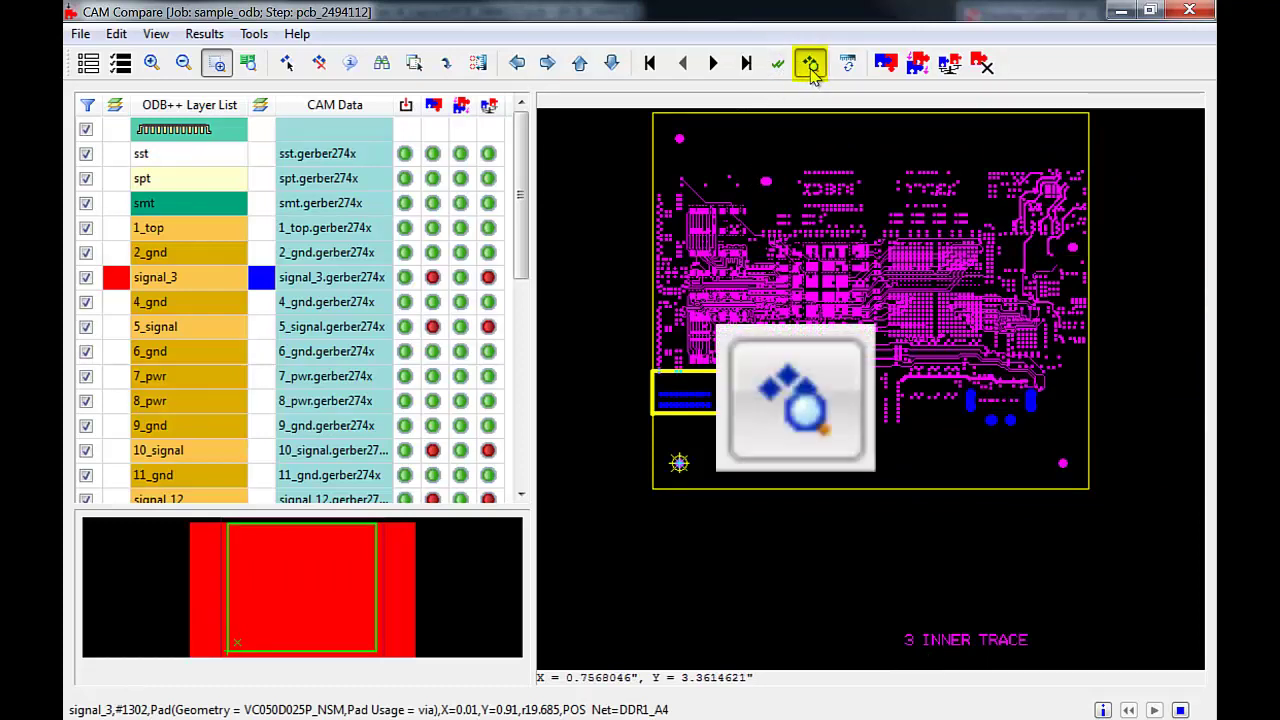
pyautogui.click(811, 66)
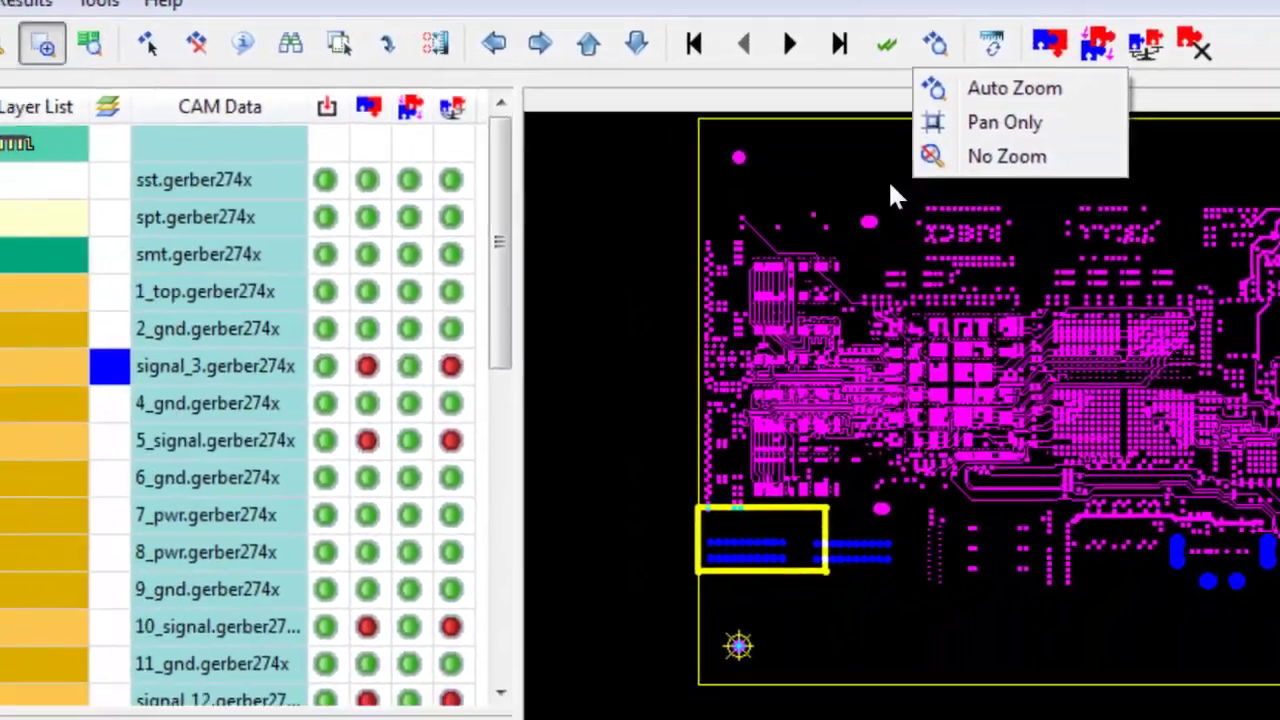
pyautogui.click(890, 190)
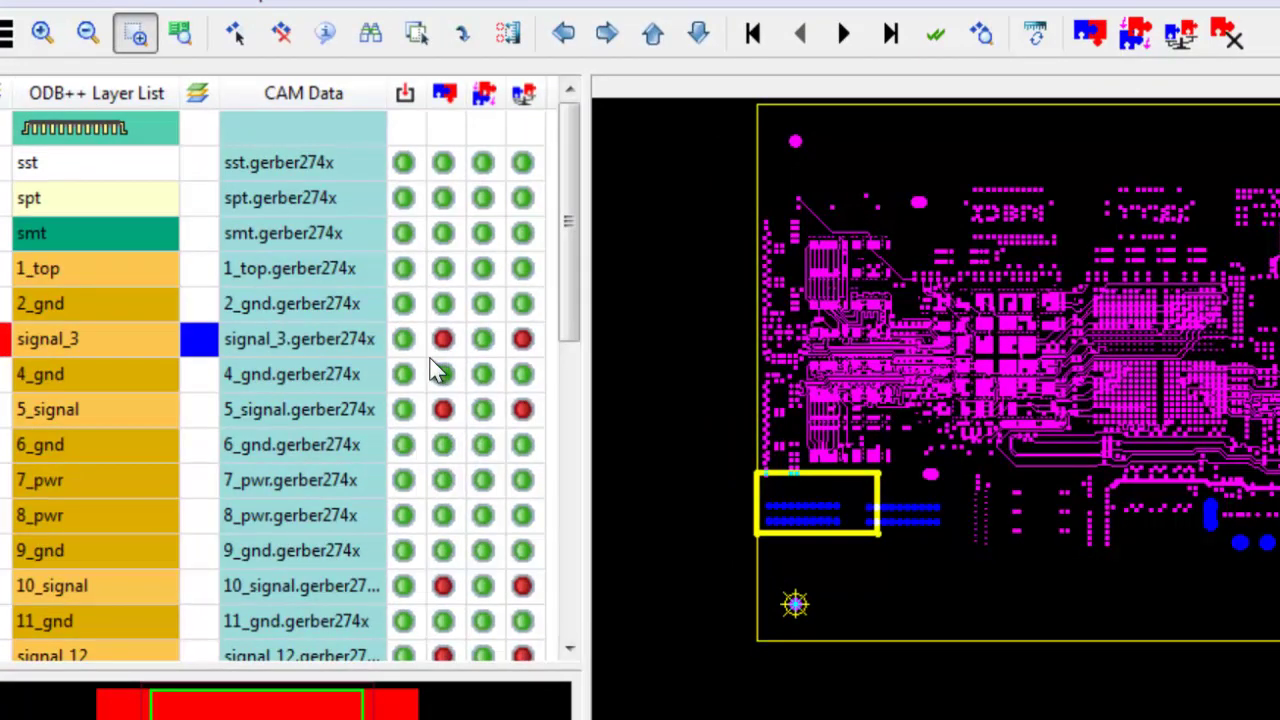
# - Briefly display the 2_gnd Gerber, hide it, and drag it onto the 4_gnd row
pyautogui.click(271, 304)
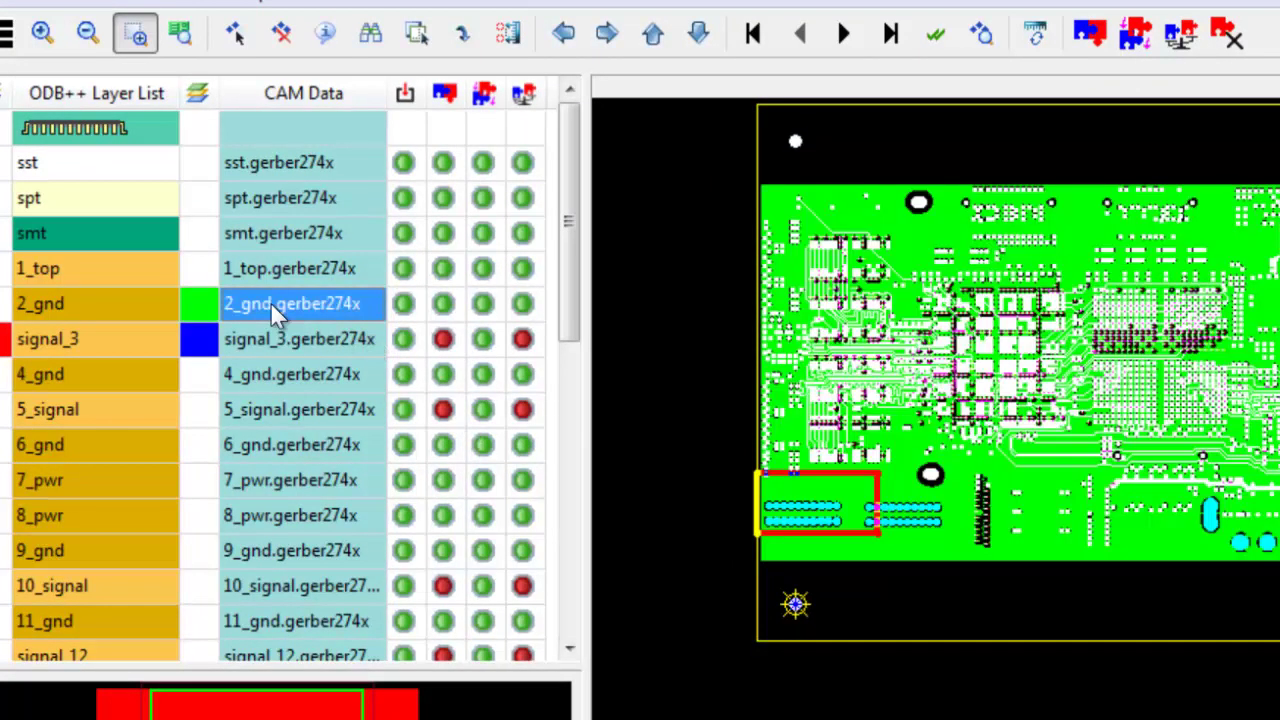
pyautogui.click(206, 303)
pyautogui.moveTo(261, 307)
pyautogui.mouseDown()
pyautogui.moveTo(259, 372)
pyautogui.moveTo(269, 313)
pyautogui.mouseUp()
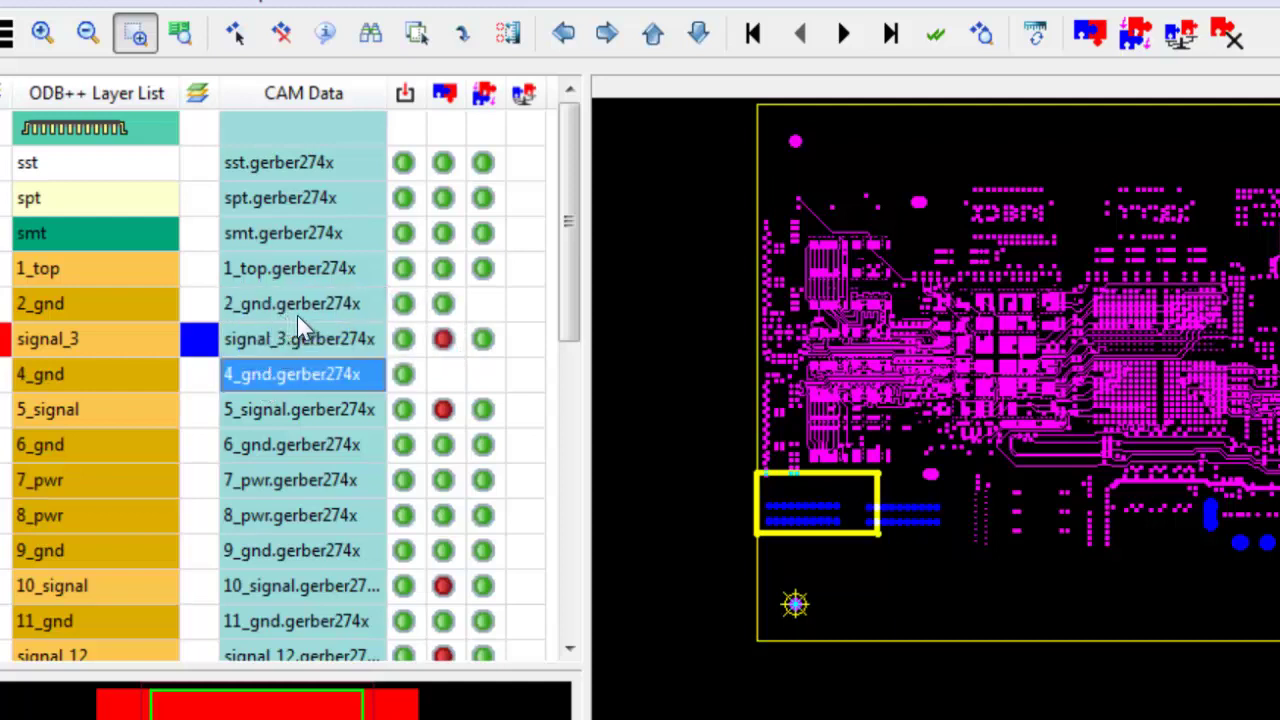
# - Deselect the 4_gnd entry, then Register and Compare so 2_gnd and 4_gnd now pass
pyautogui.click(637, 295)
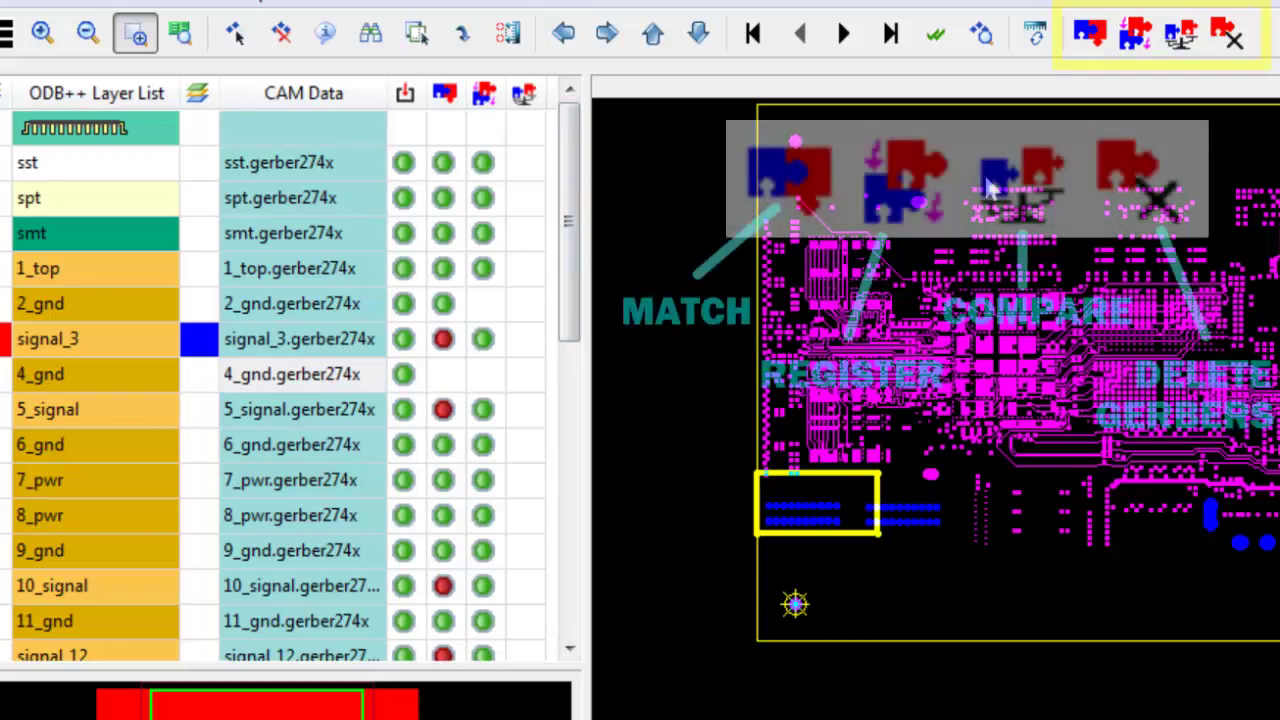
pyautogui.click(1136, 35)
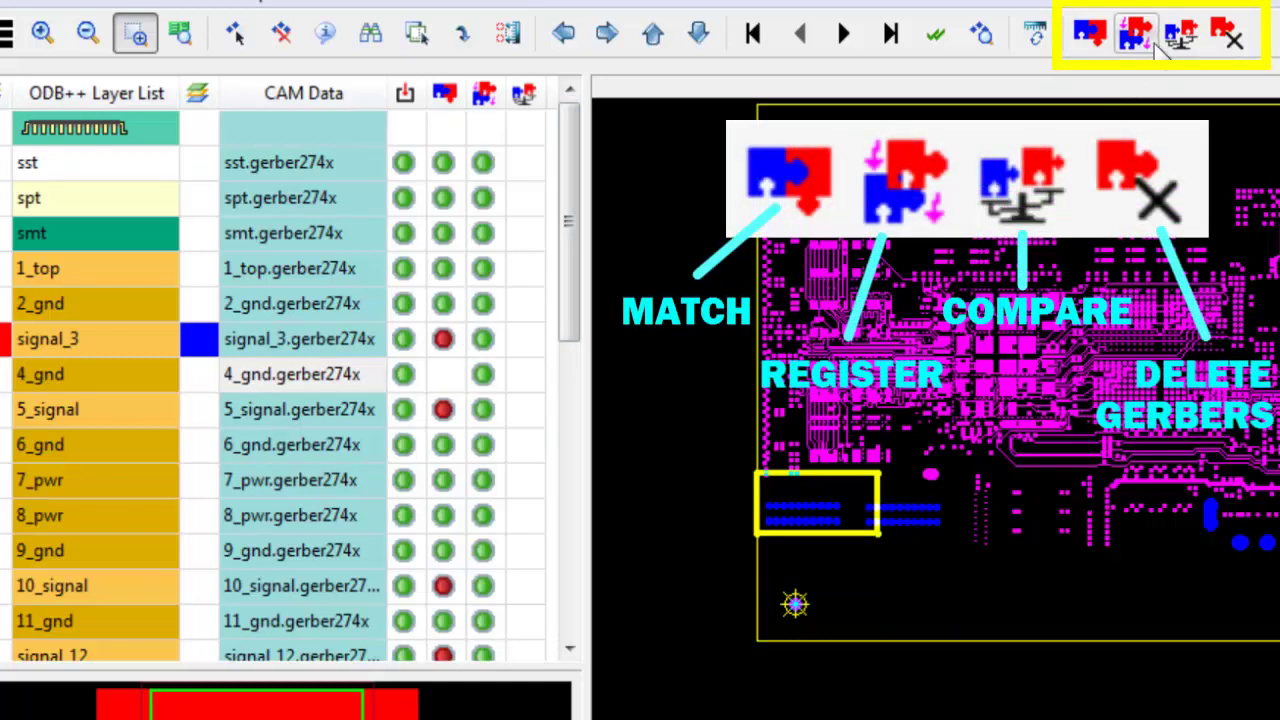
pyautogui.click(1183, 44)
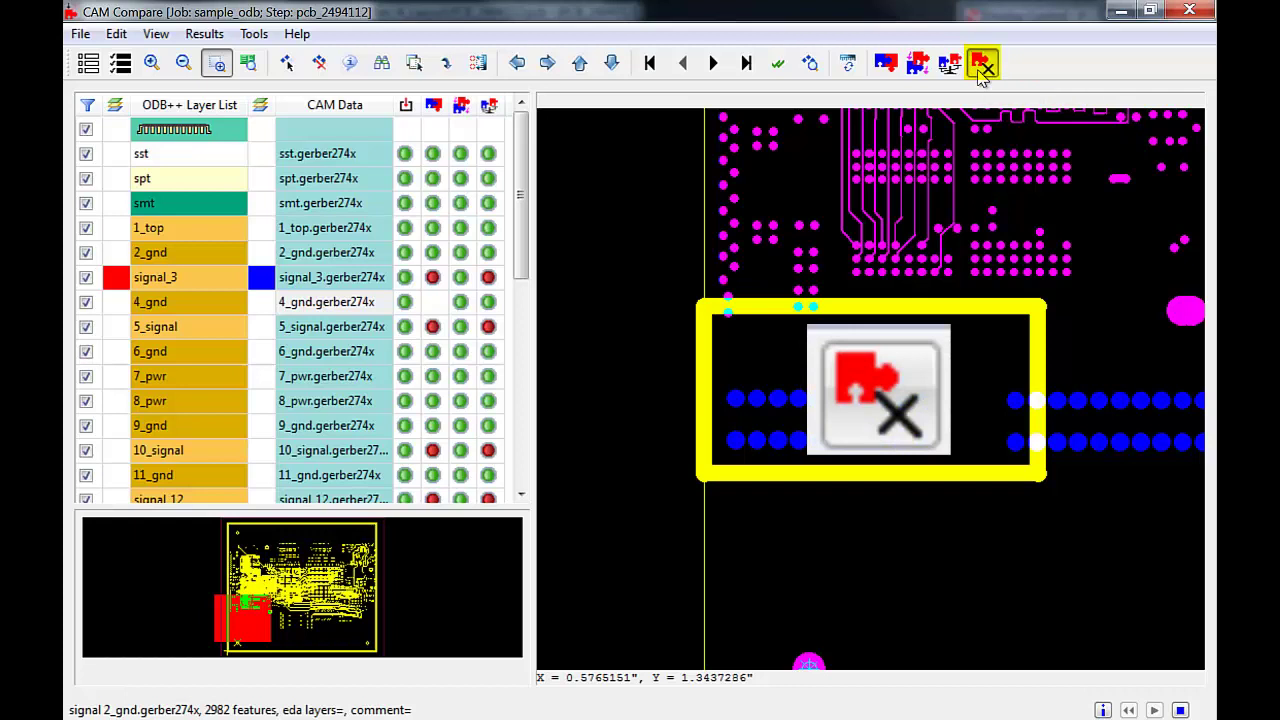
# - Delete all 26 Gerber layers with OK and bring up the ODBPPIns_GN .gdo input-file picker
pyautogui.click(980, 66)
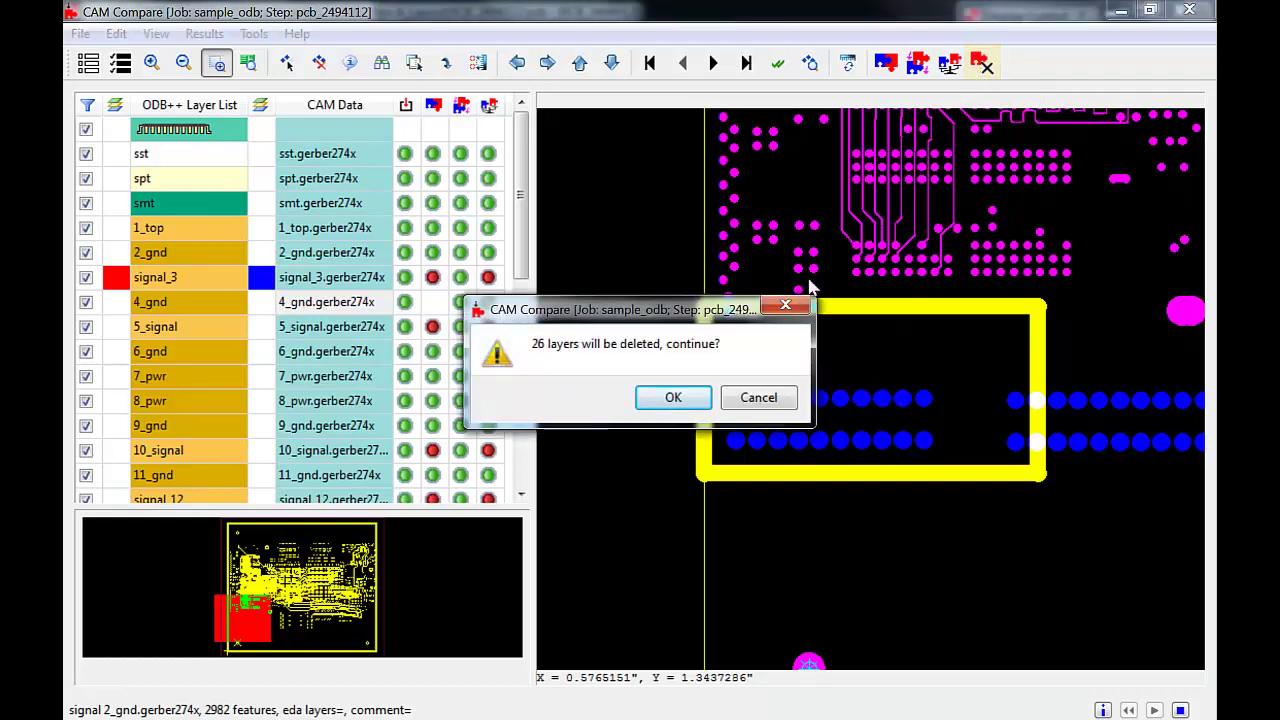
pyautogui.click(656, 407)
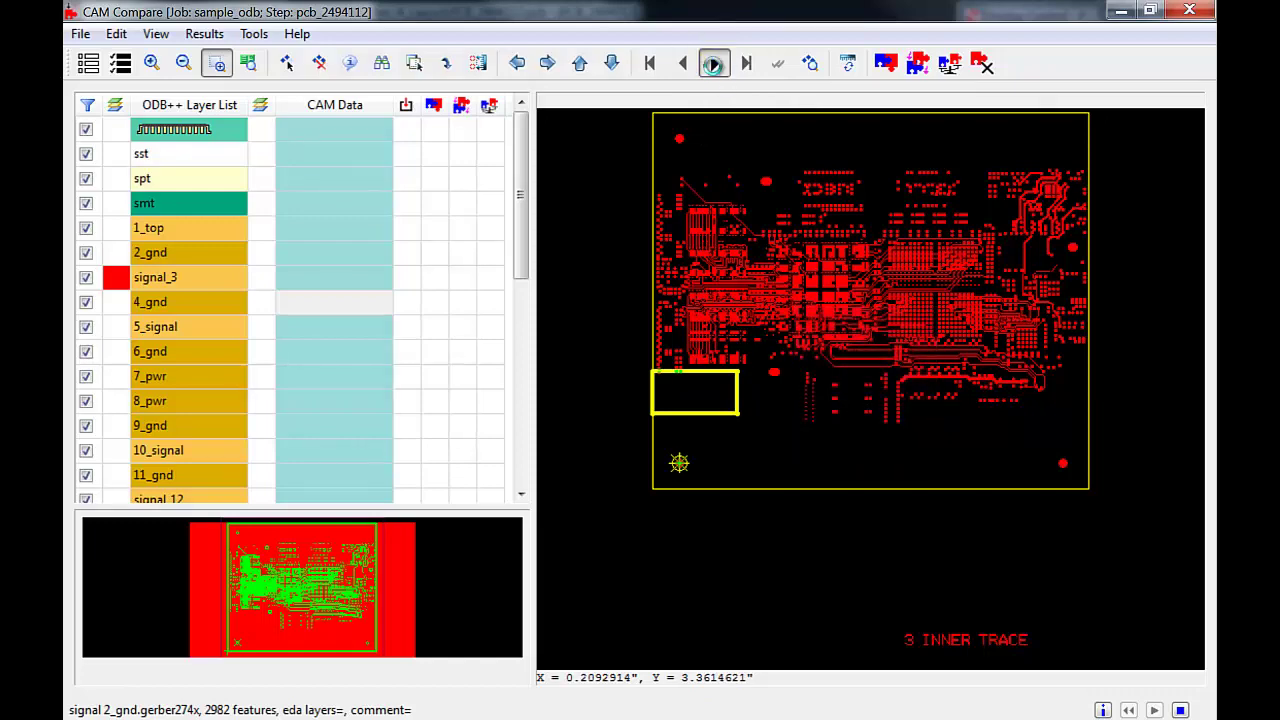
pyautogui.click(713, 64)
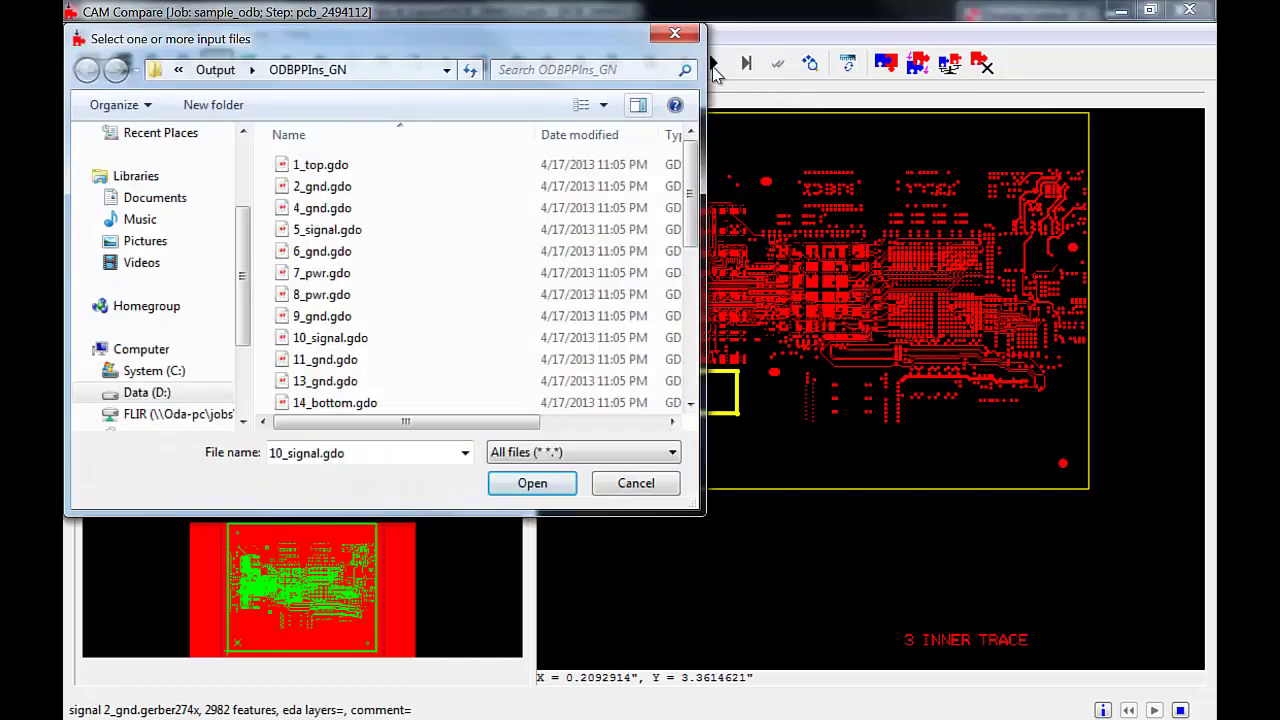
# - Select all 28 .gdo files in the ODBPPIns_GN folder and open them as new input data
pyautogui.click(497, 206)
pyautogui.hotkey('ctrl', 'a')
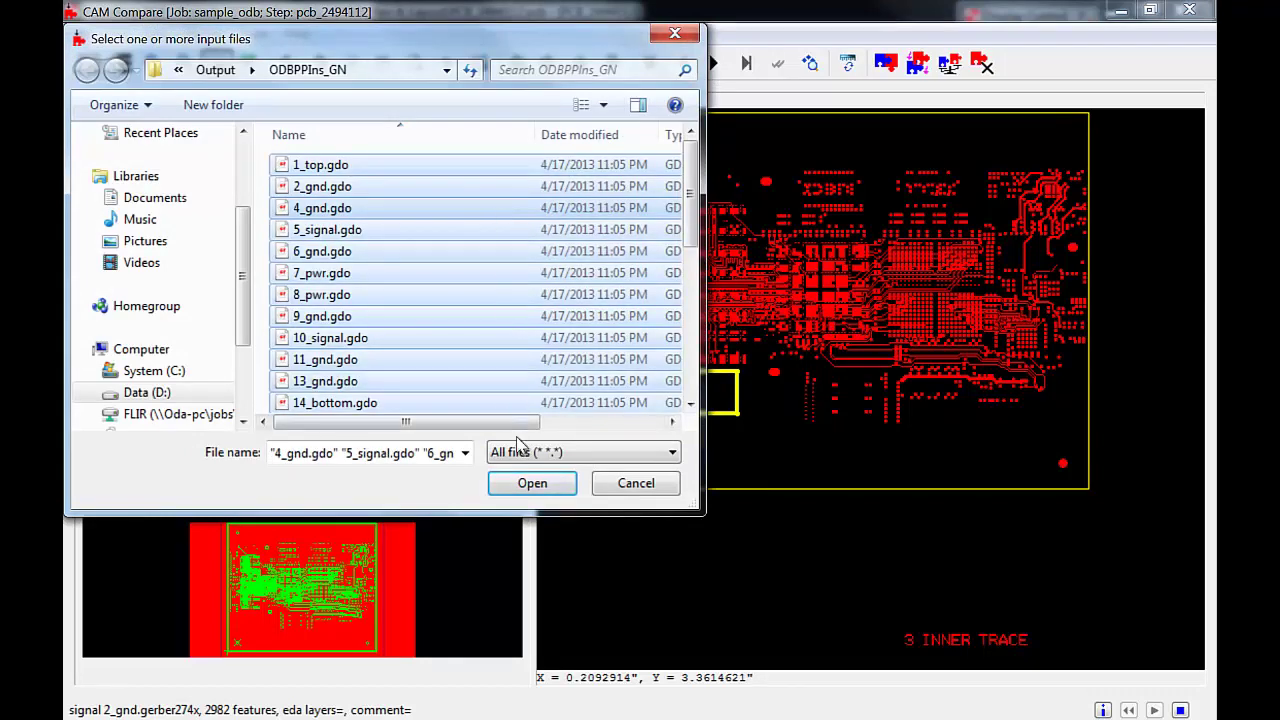
pyautogui.click(522, 484)
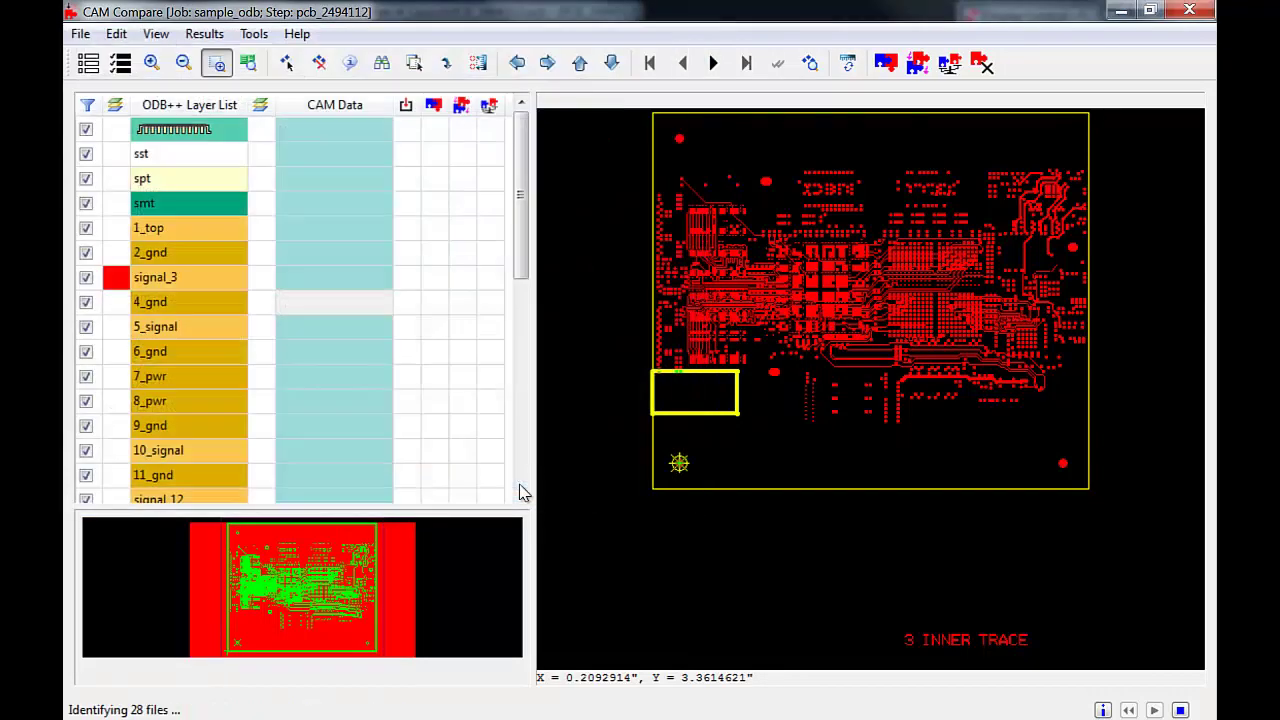